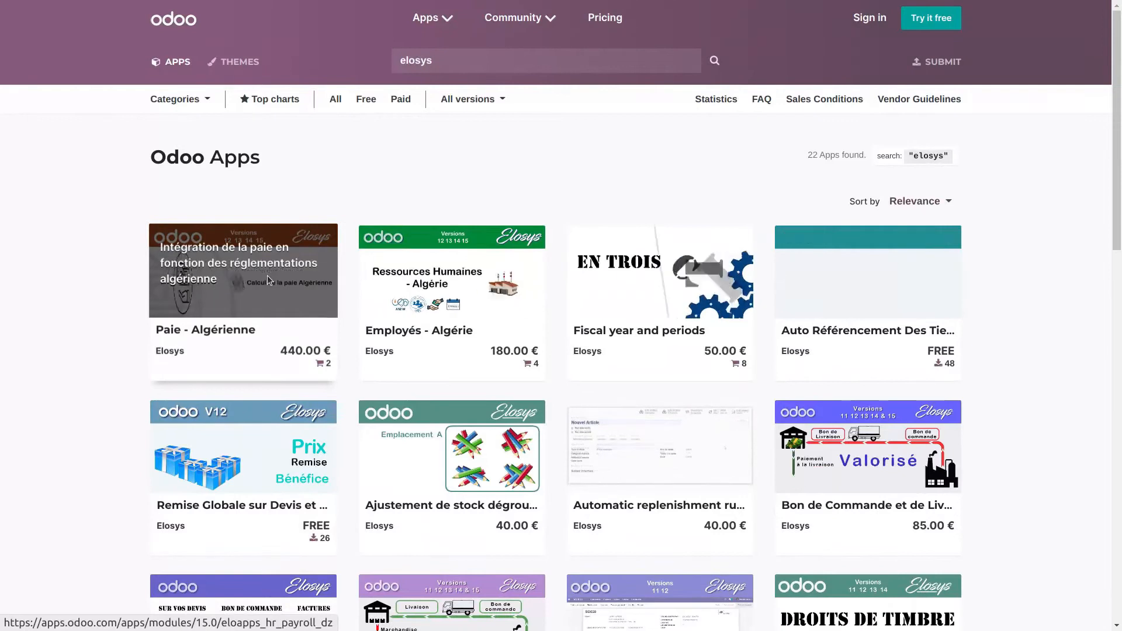
# Open the Paie - Algérienne module from the elosys app results and review its description page
pyautogui.click(268, 275)
pyautogui.scroll(-7, 522, 351)
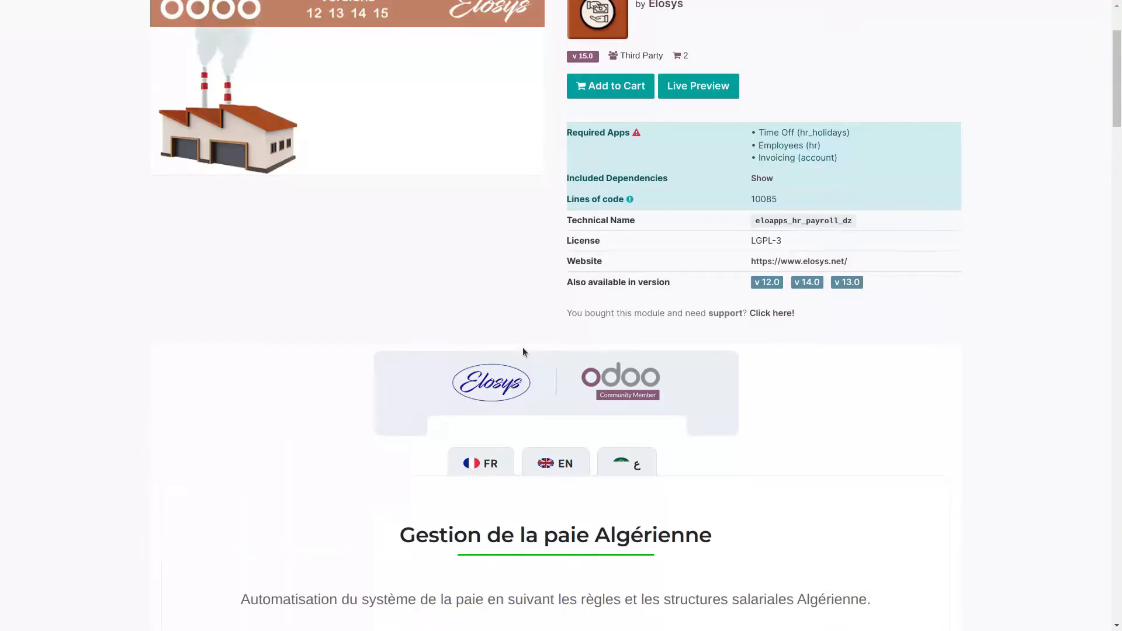
pyautogui.scroll(7, 522, 347)
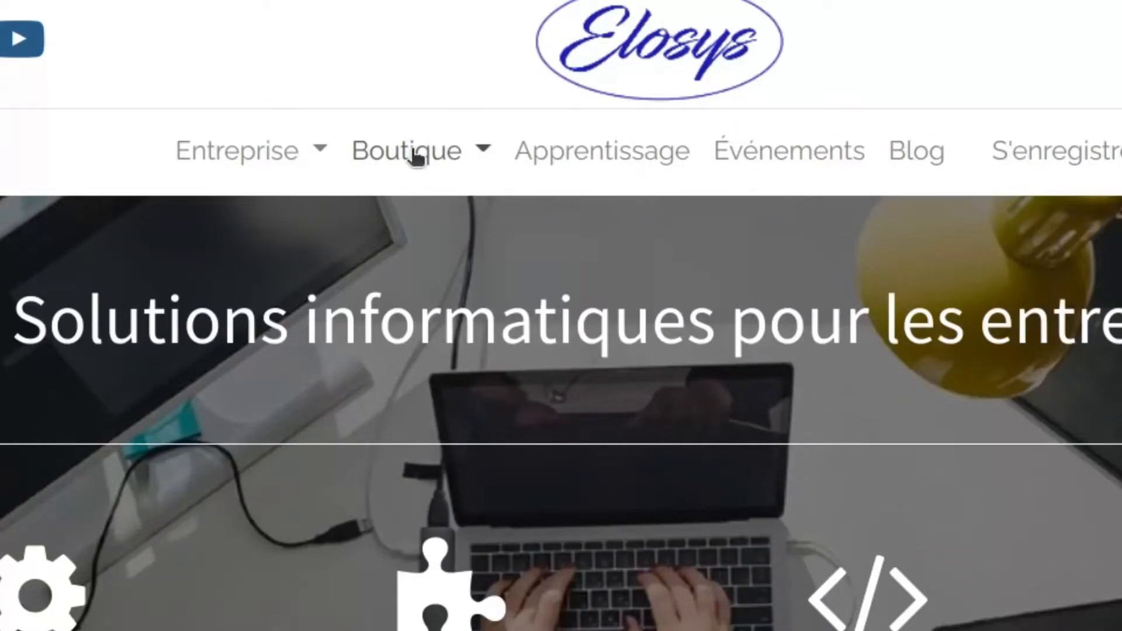
# Search the Elosys website's shop for "paie" and open the Paie - Algérie product
pyautogui.click(416, 157)
pyautogui.click(338, 301)
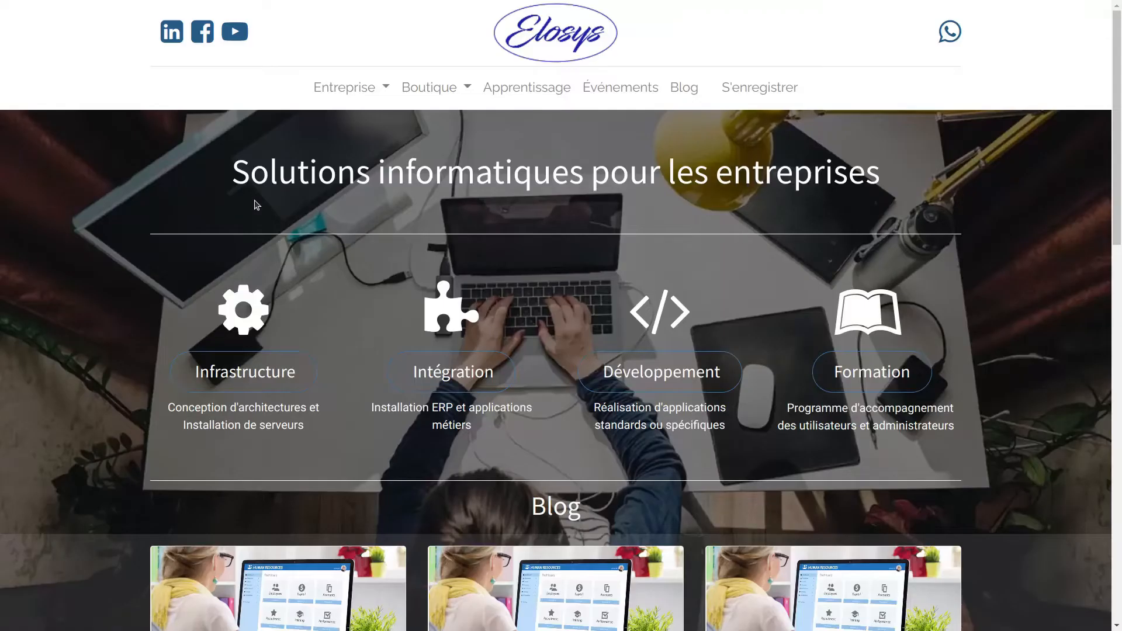
pyautogui.scroll(-12, 614, 402)
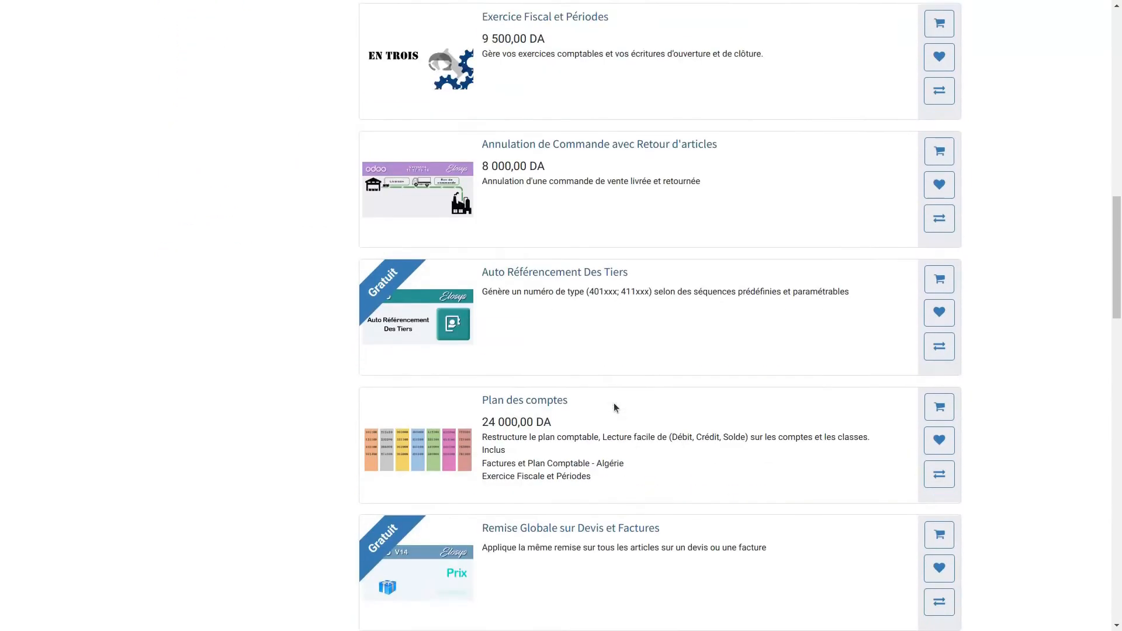
pyautogui.scroll(15, 614, 402)
pyautogui.click(396, 173)
pyautogui.write('paie')
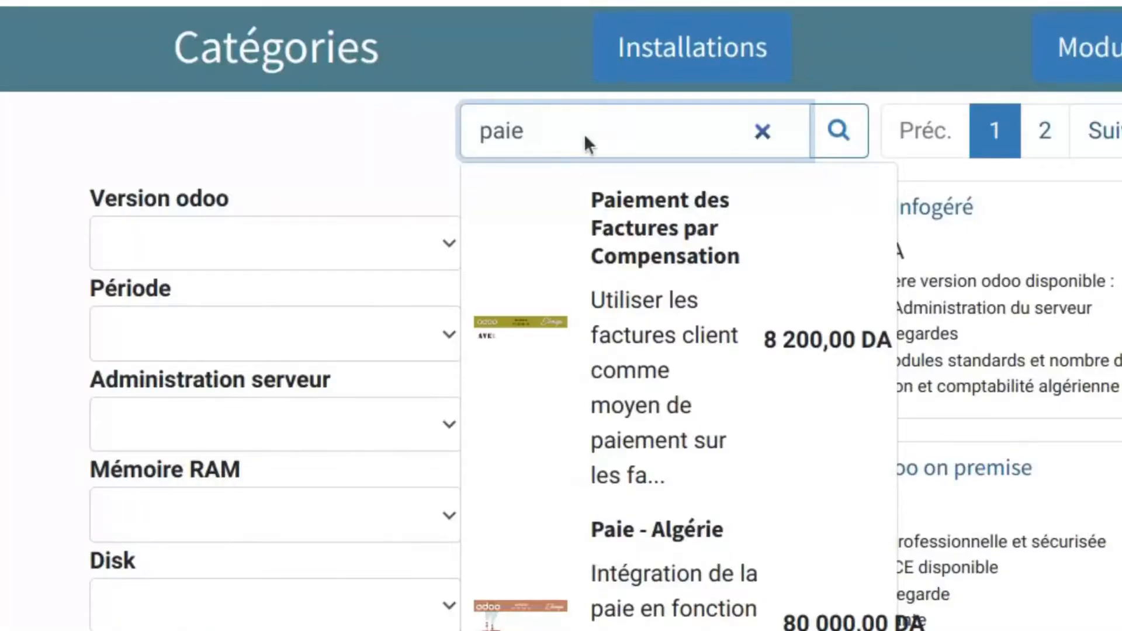
pyautogui.press('Return')
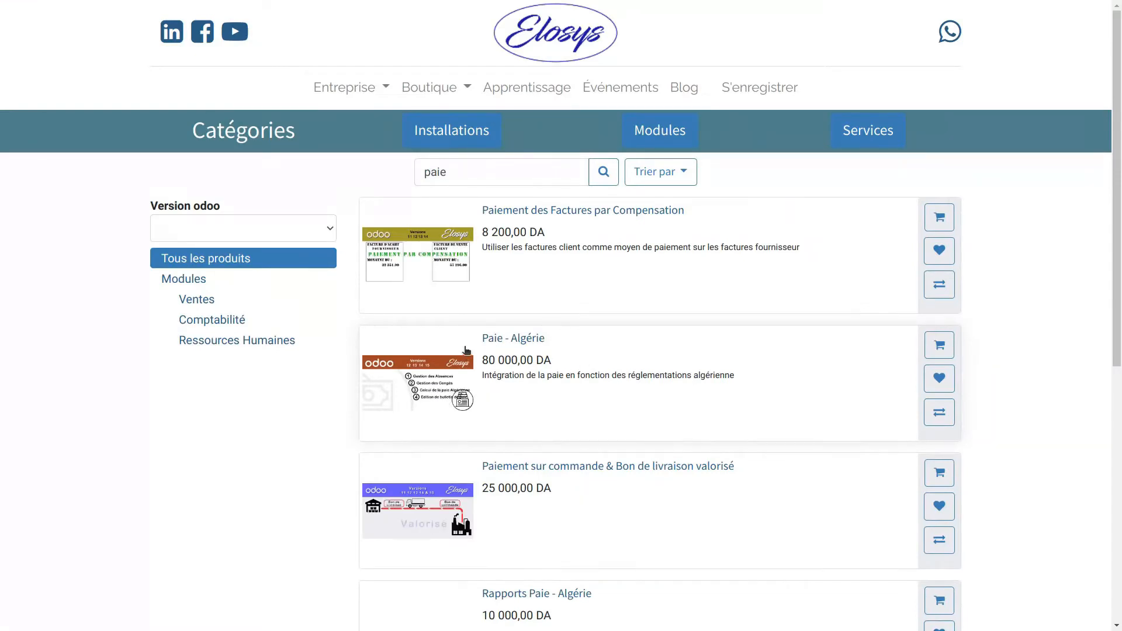
pyautogui.click(514, 339)
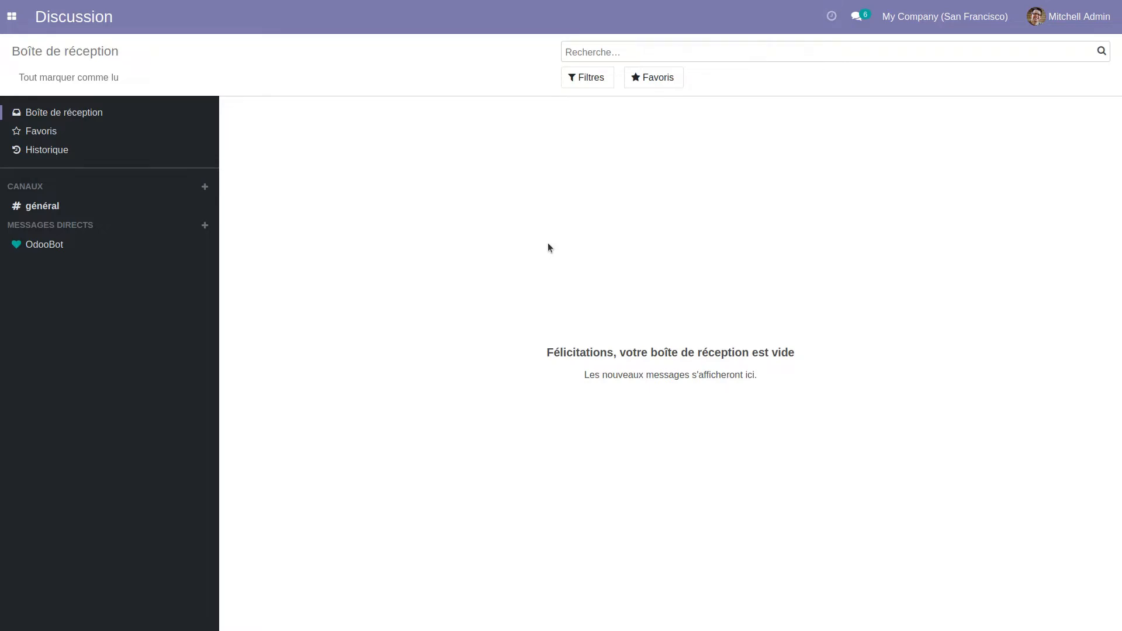
# Switch to the Odoo database and search its applications for "eloapps" modules
pyautogui.click(5, 15)
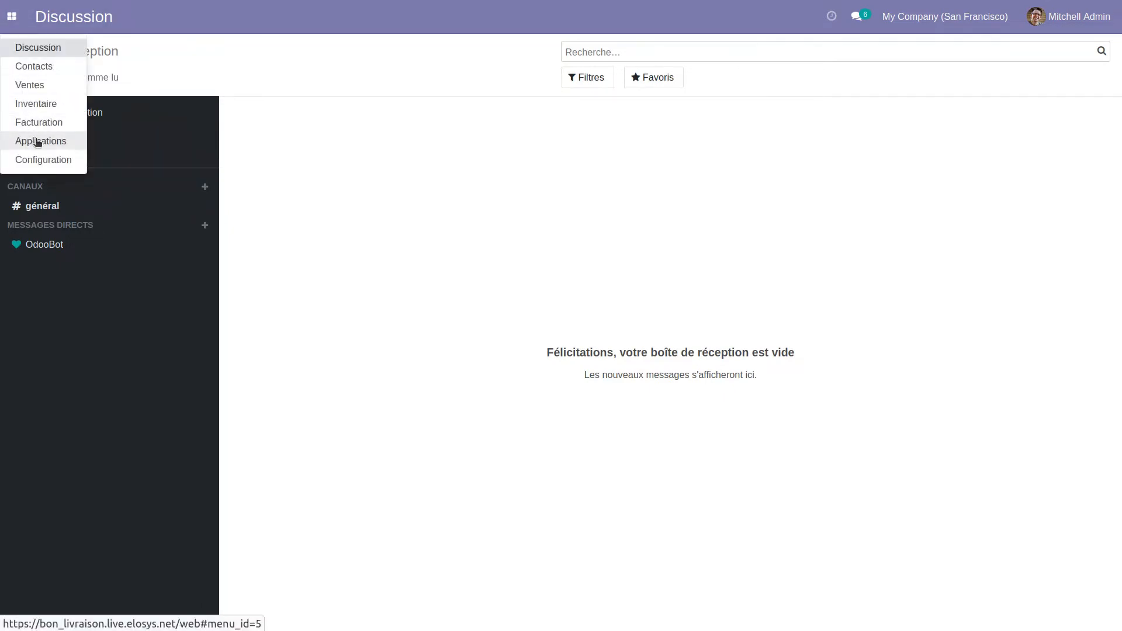
pyautogui.click(37, 143)
pyautogui.click(638, 52)
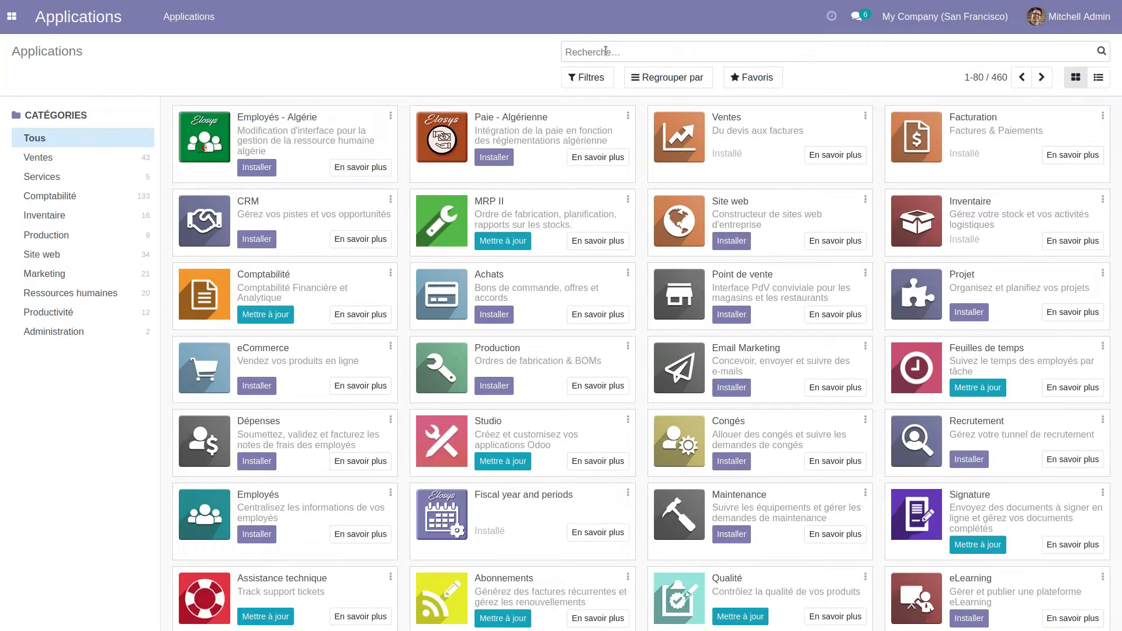
pyautogui.write('eloapps')
pyautogui.press('Return')
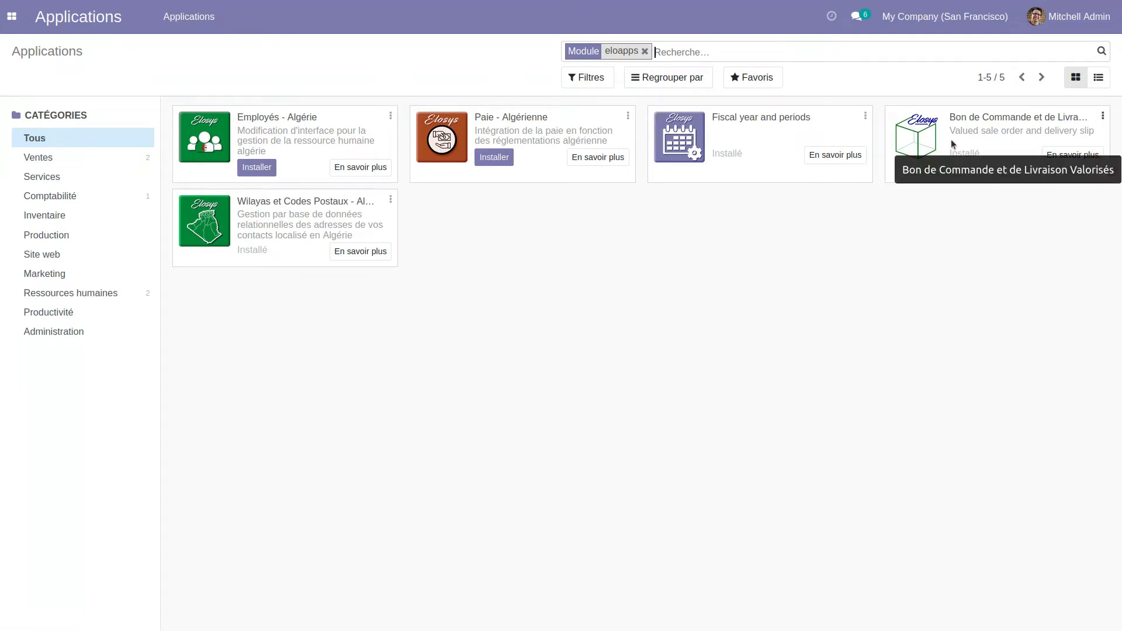
# Create a sales quotation for Azure Interior with one [E-COM07] Large Cabinet as the order line
pyautogui.click(10, 15)
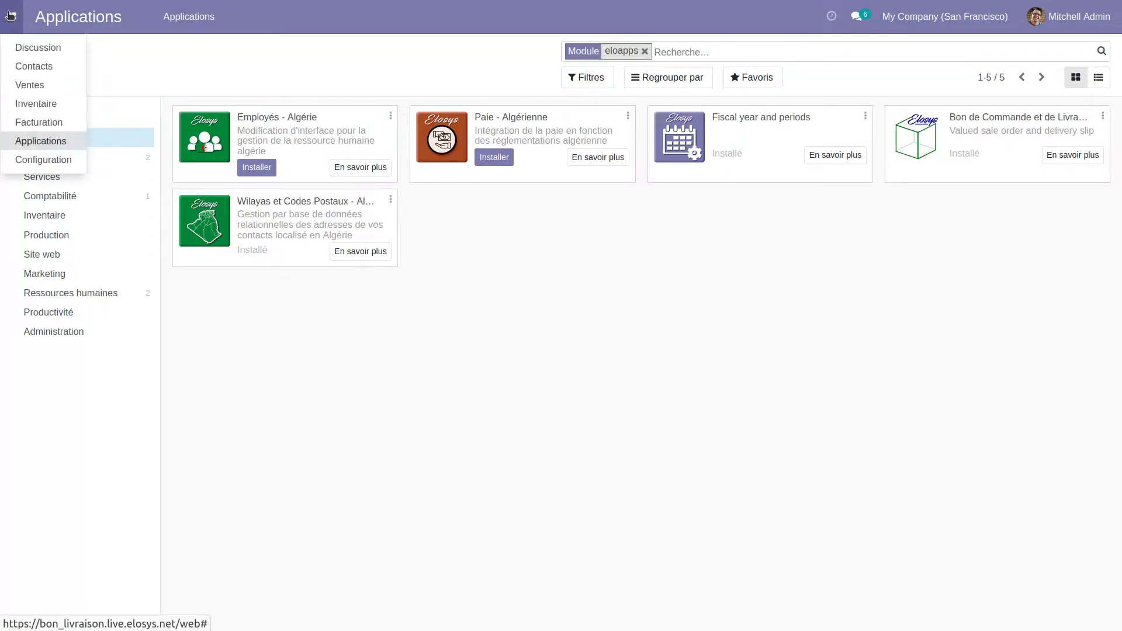
pyautogui.click(32, 85)
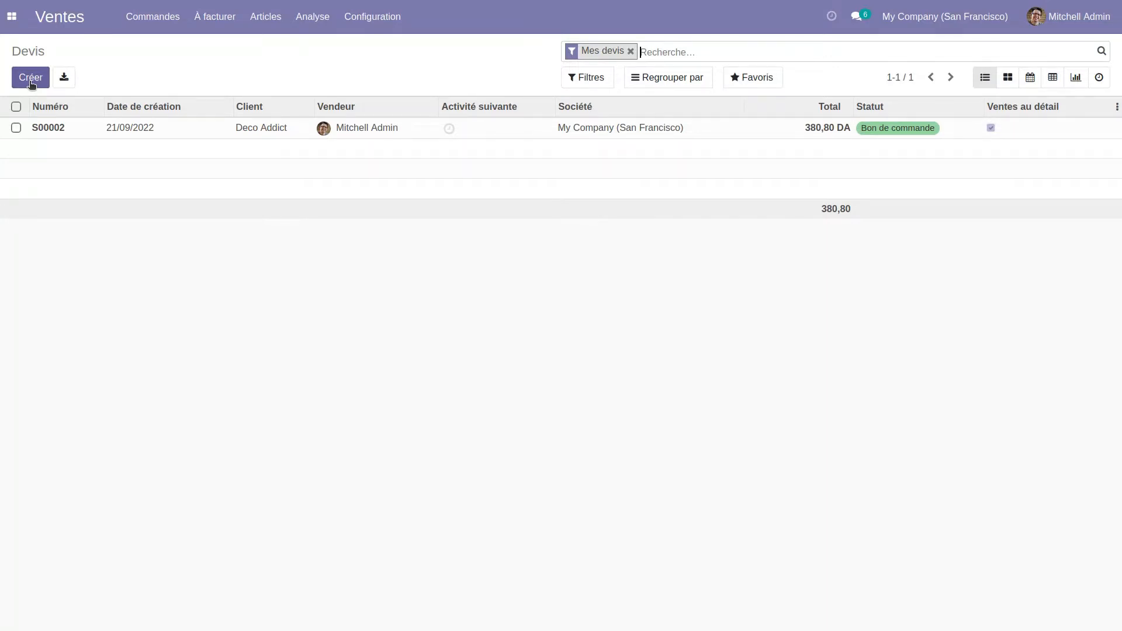
pyautogui.click(32, 79)
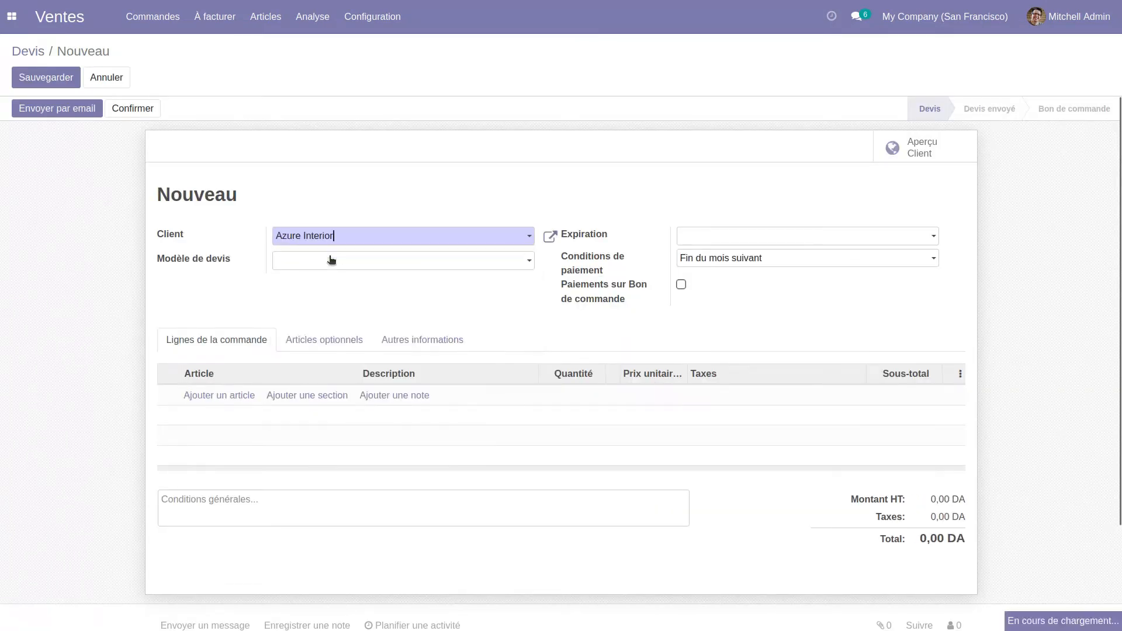
pyautogui.click(242, 396)
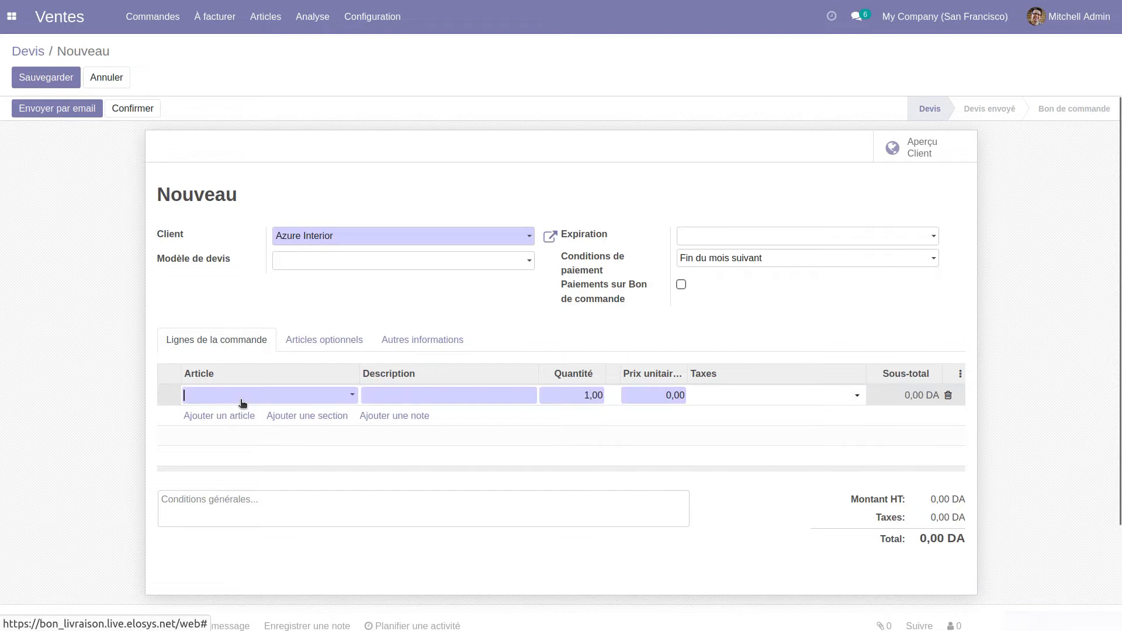
pyautogui.click(352, 395)
pyautogui.click(264, 549)
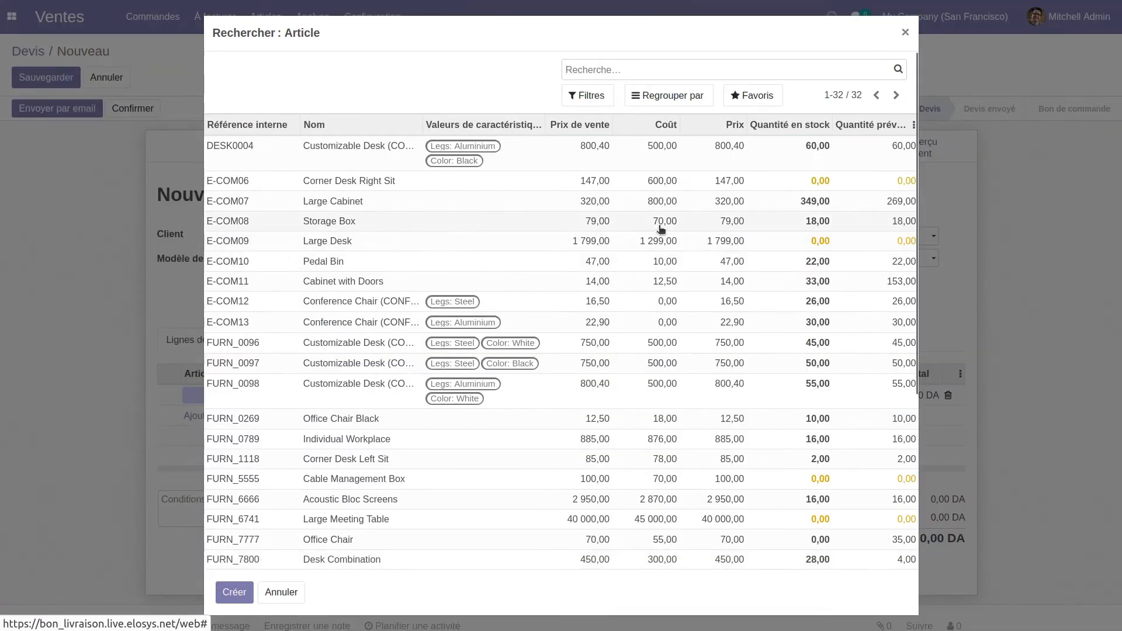
pyautogui.click(624, 203)
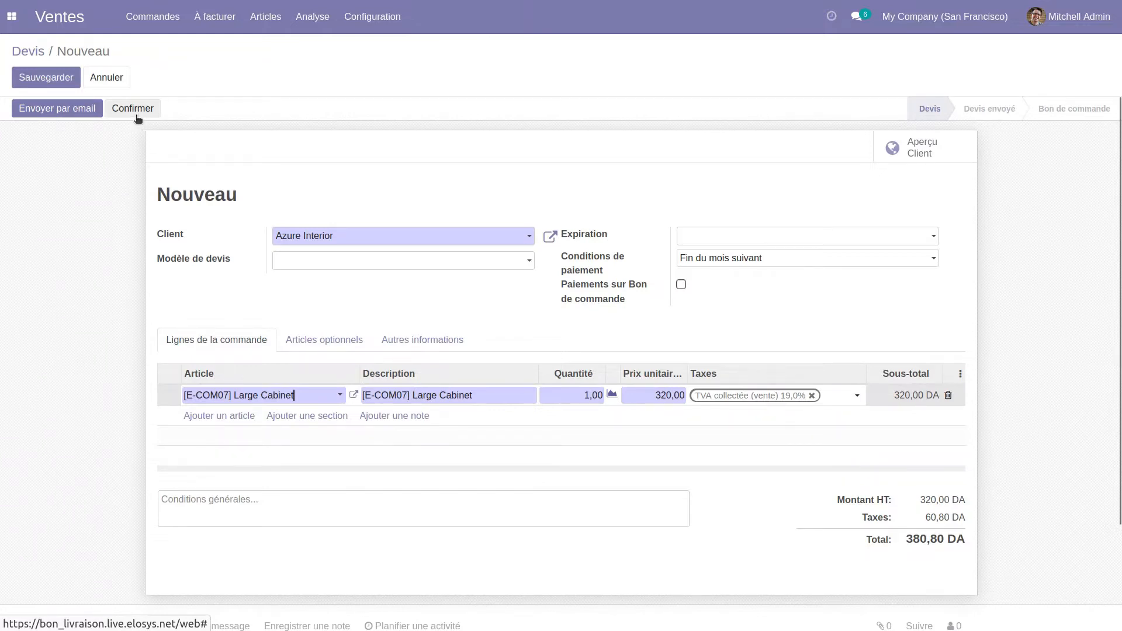
# Send the quotation to Azure Interior by email using the Sales Order: Send by email template, after reviewing the message text
pyautogui.click(61, 109)
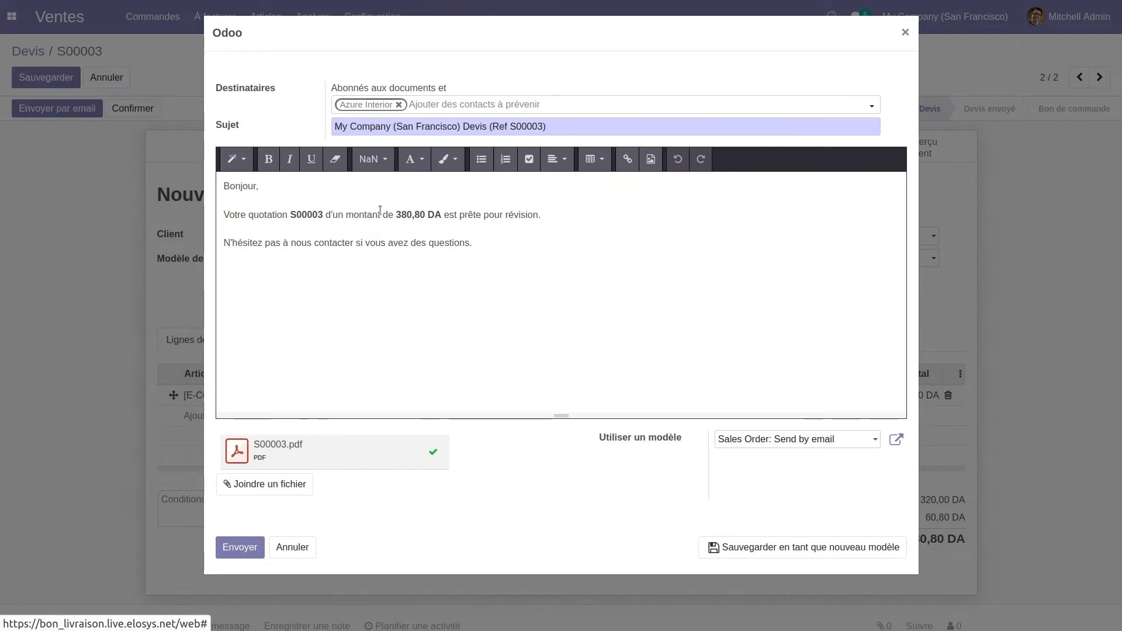
pyautogui.tripleClick(460, 250)
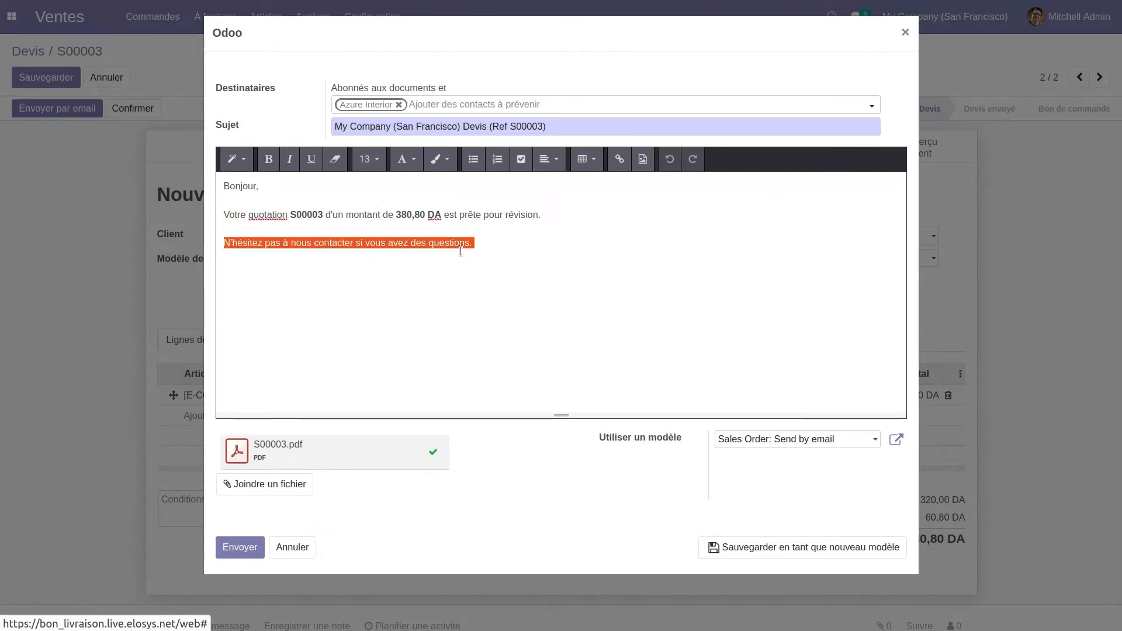
pyautogui.click(411, 227)
pyautogui.tripleClick(220, 188)
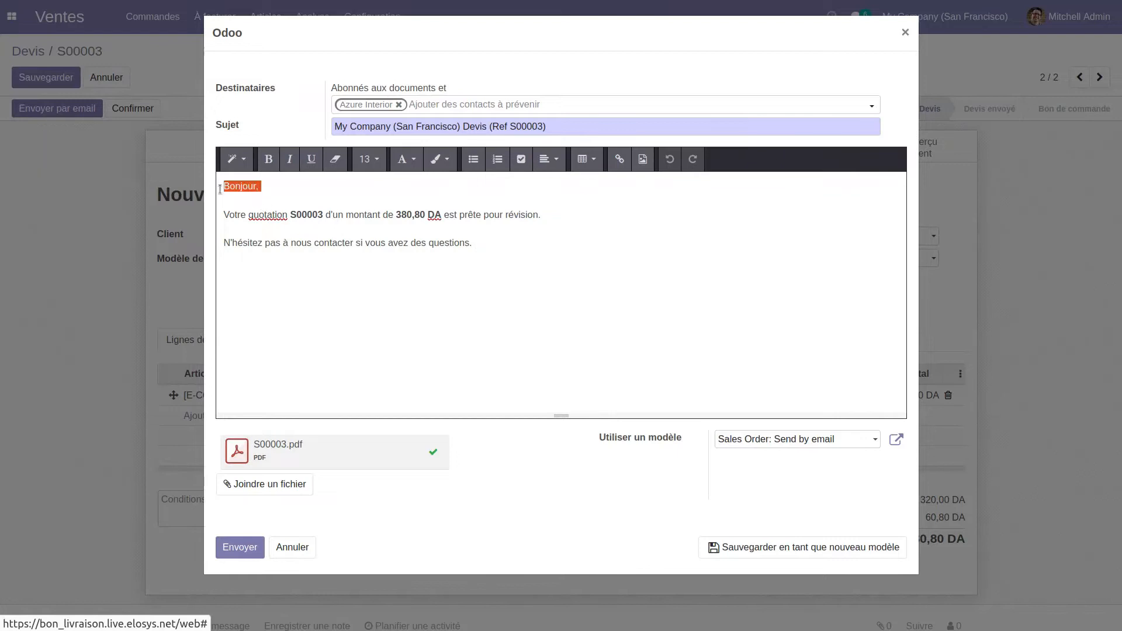
pyautogui.click(357, 355)
pyautogui.click(239, 547)
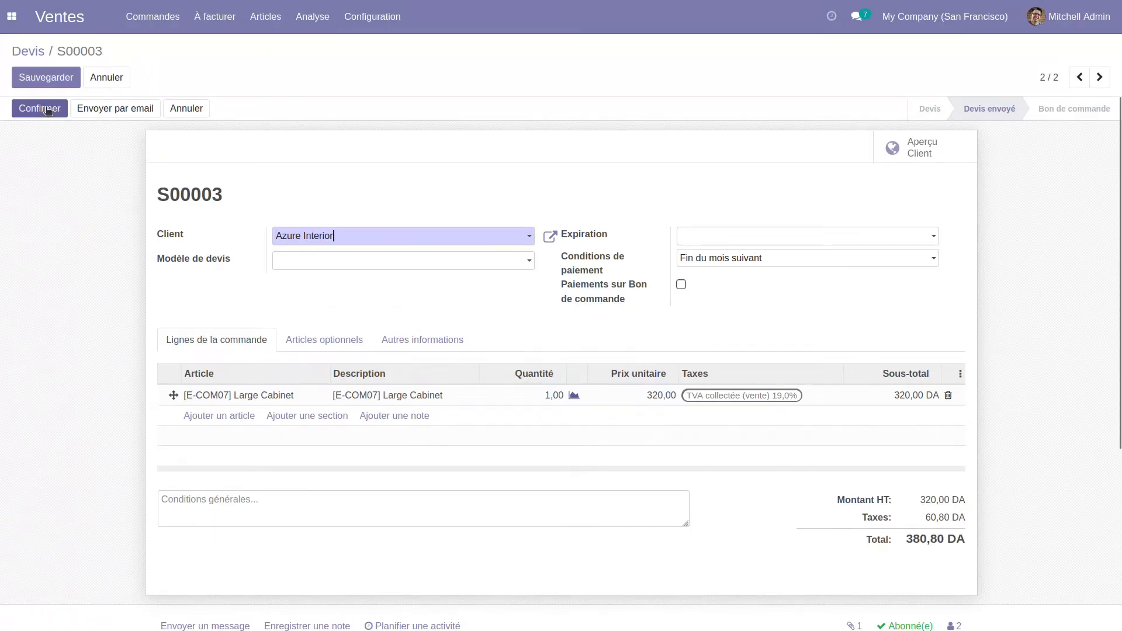
# Confirm the quotation as a sales order and validate its Large Cabinet delivery
pyautogui.click(45, 110)
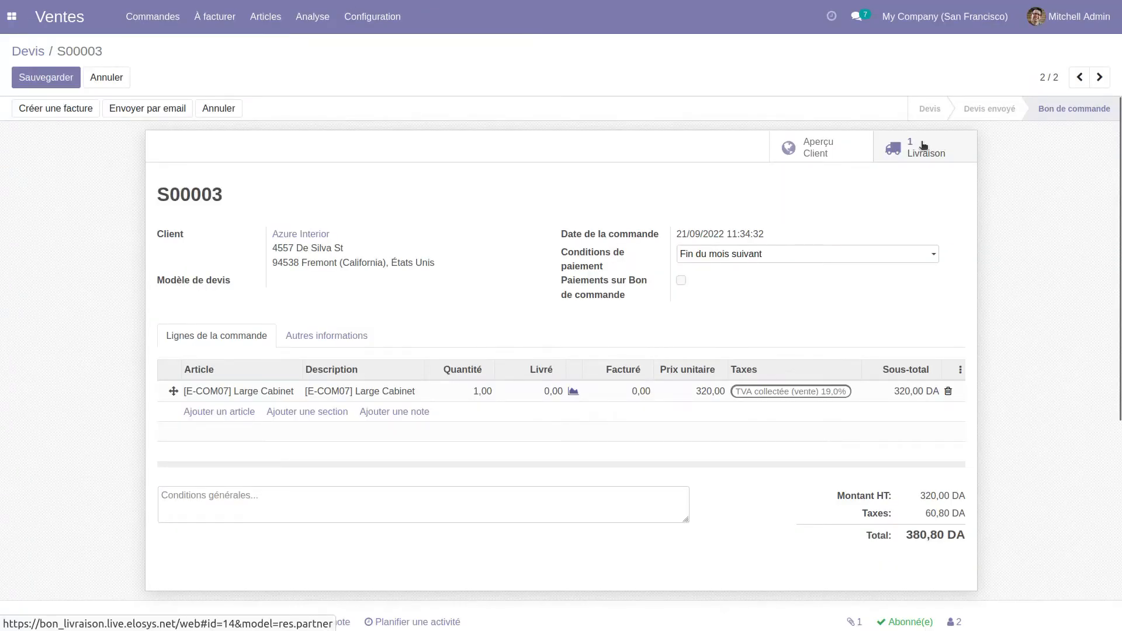
pyautogui.click(923, 145)
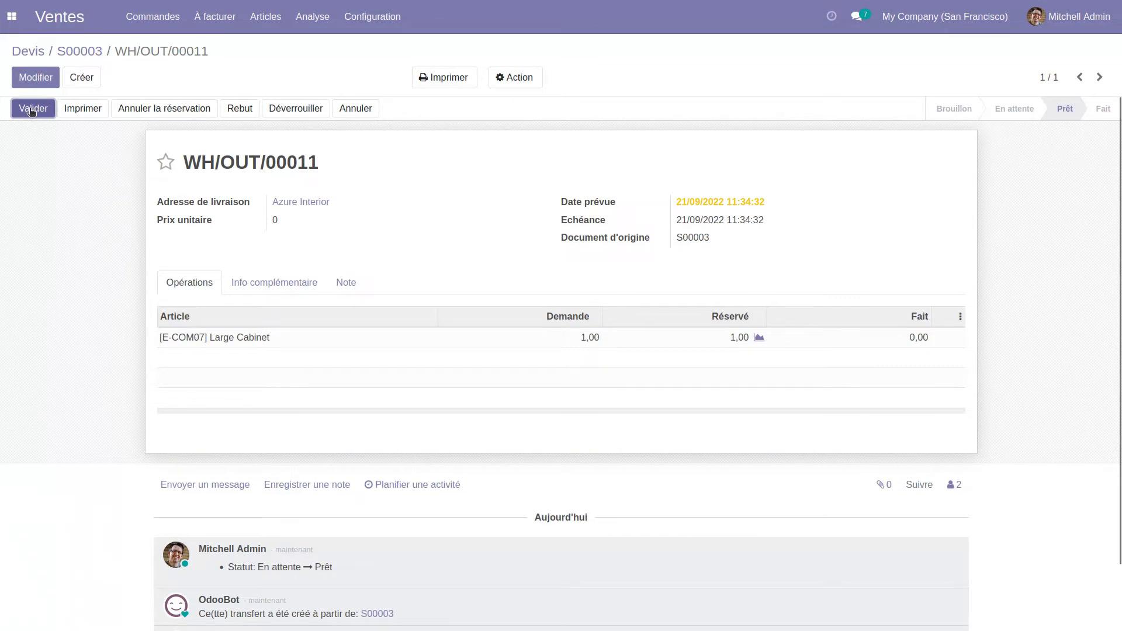
pyautogui.click(32, 109)
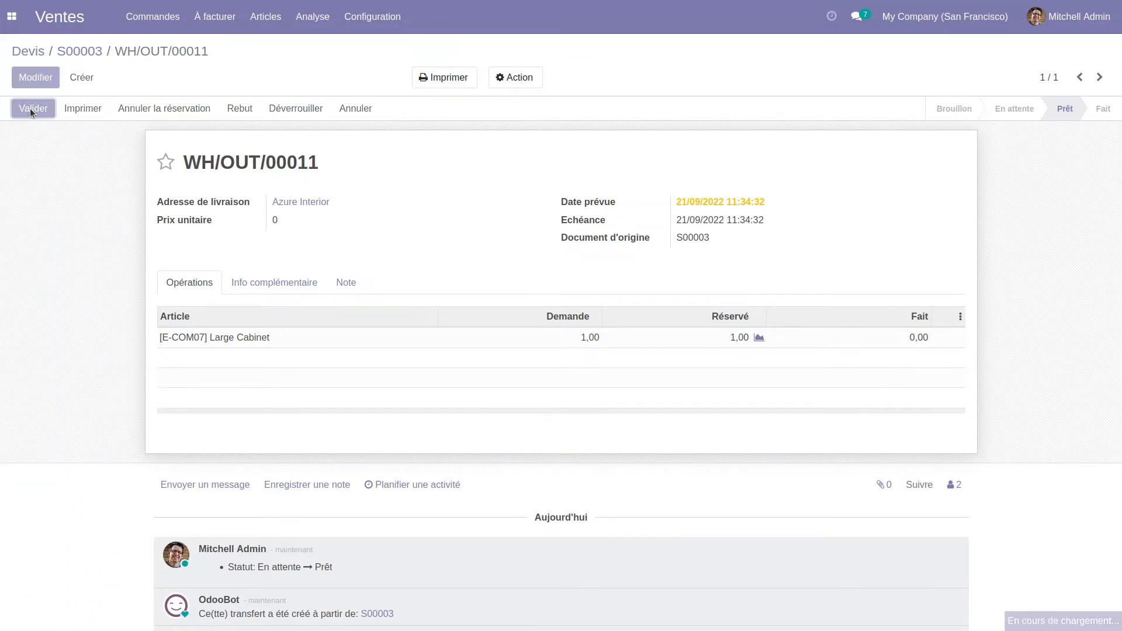
pyautogui.click(232, 151)
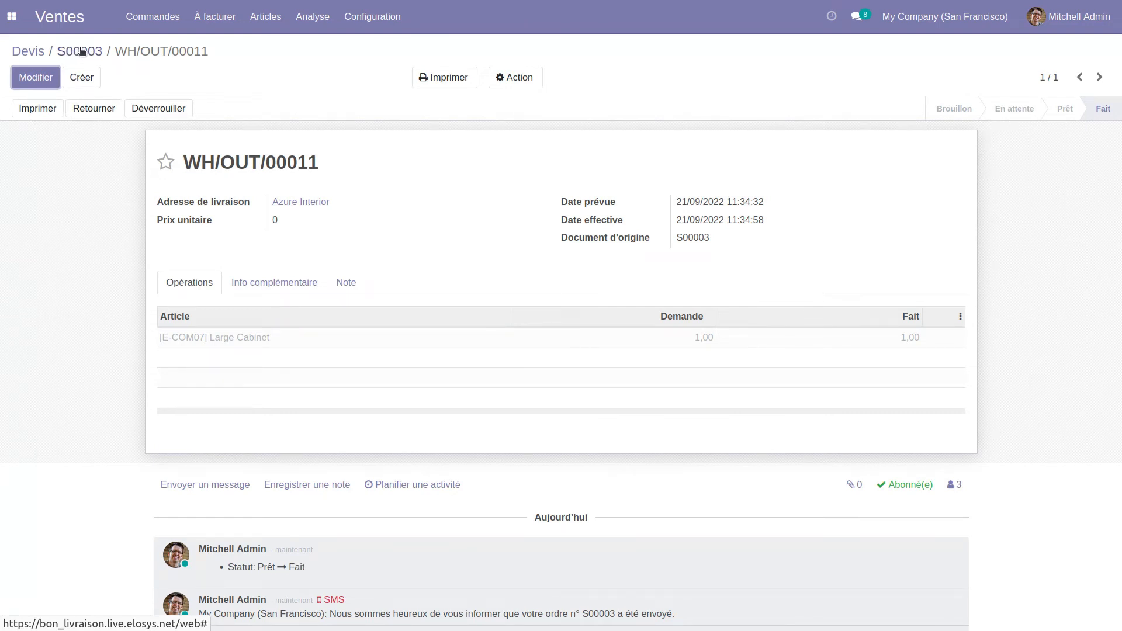
# Return to the sales order and create a draft invoice from it
pyautogui.click(82, 52)
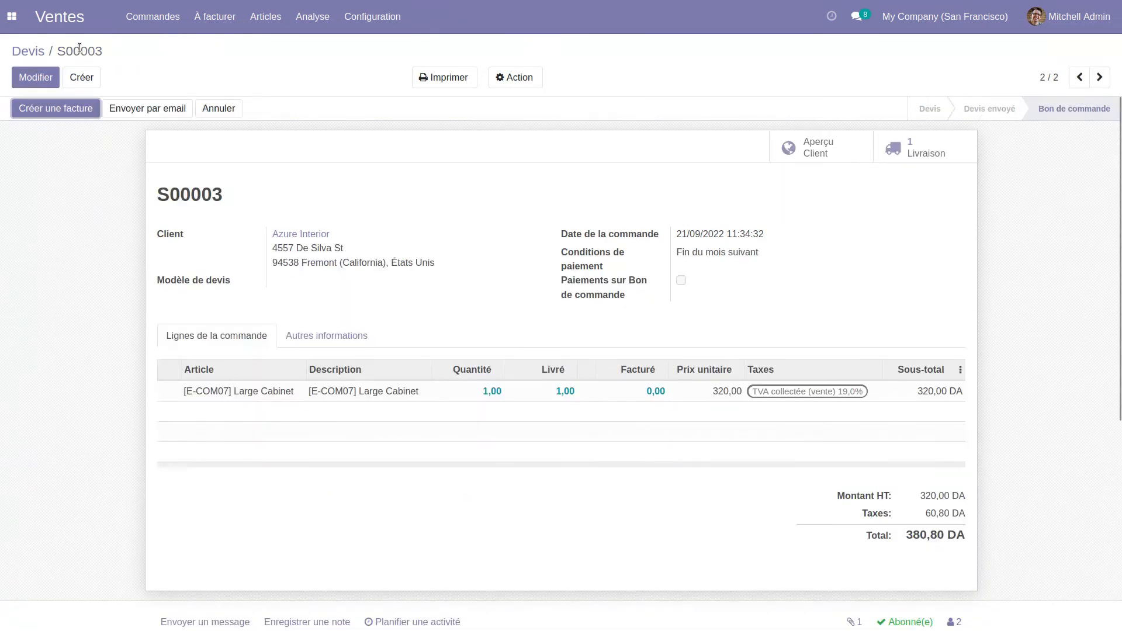
pyautogui.click(54, 108)
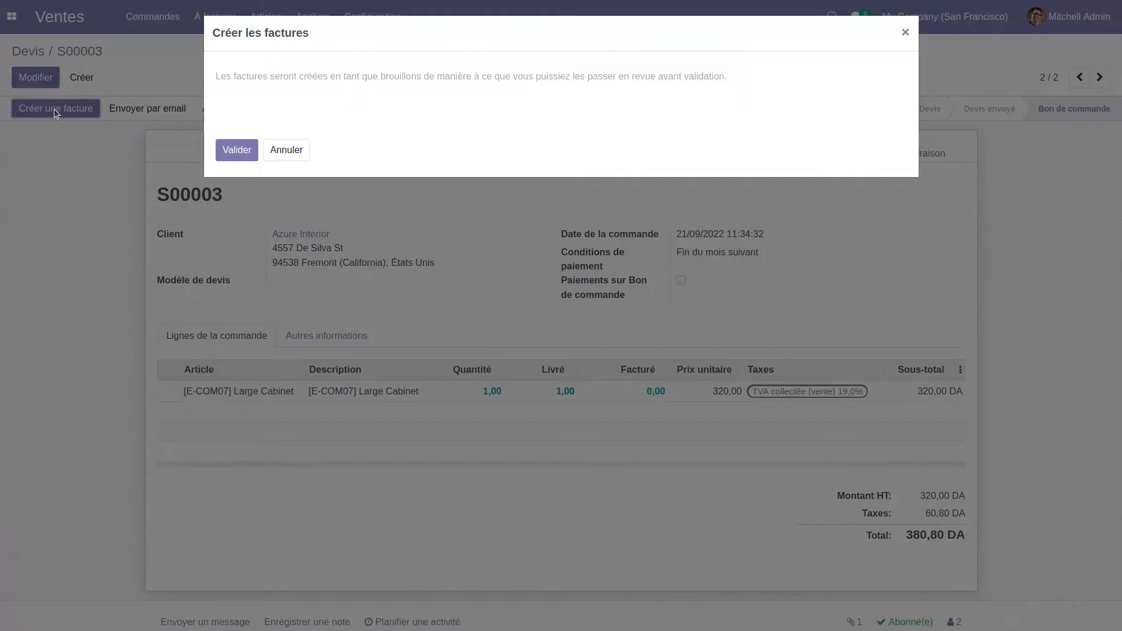
pyautogui.click(229, 149)
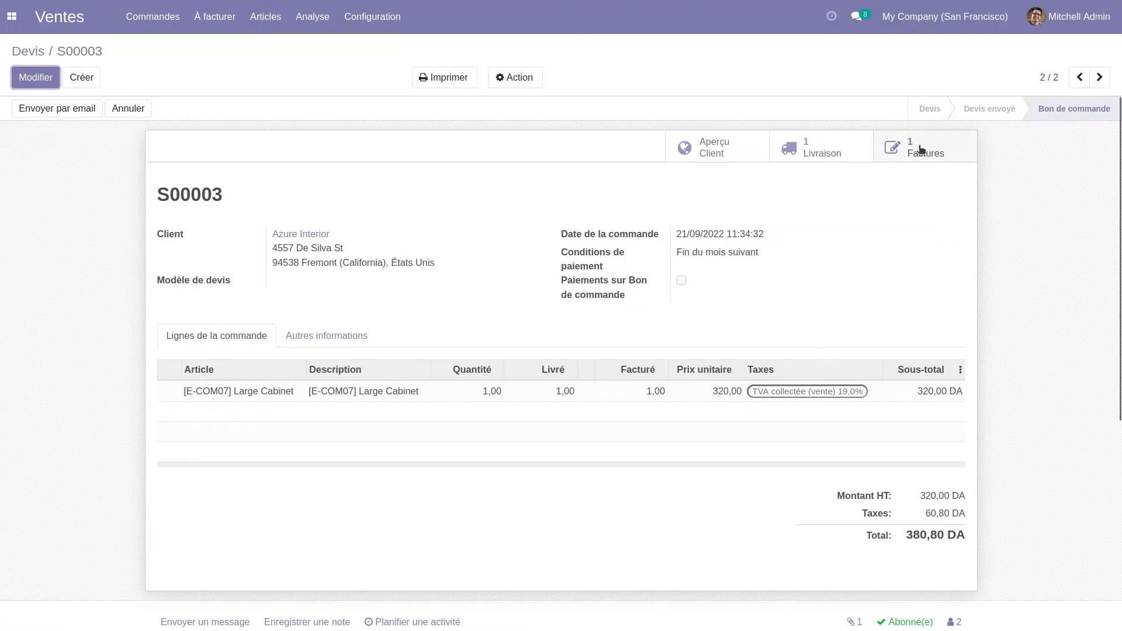
# Confirm the order's draft invoice and register its 380,80 DA payment in the Banque journal
pyautogui.click(920, 149)
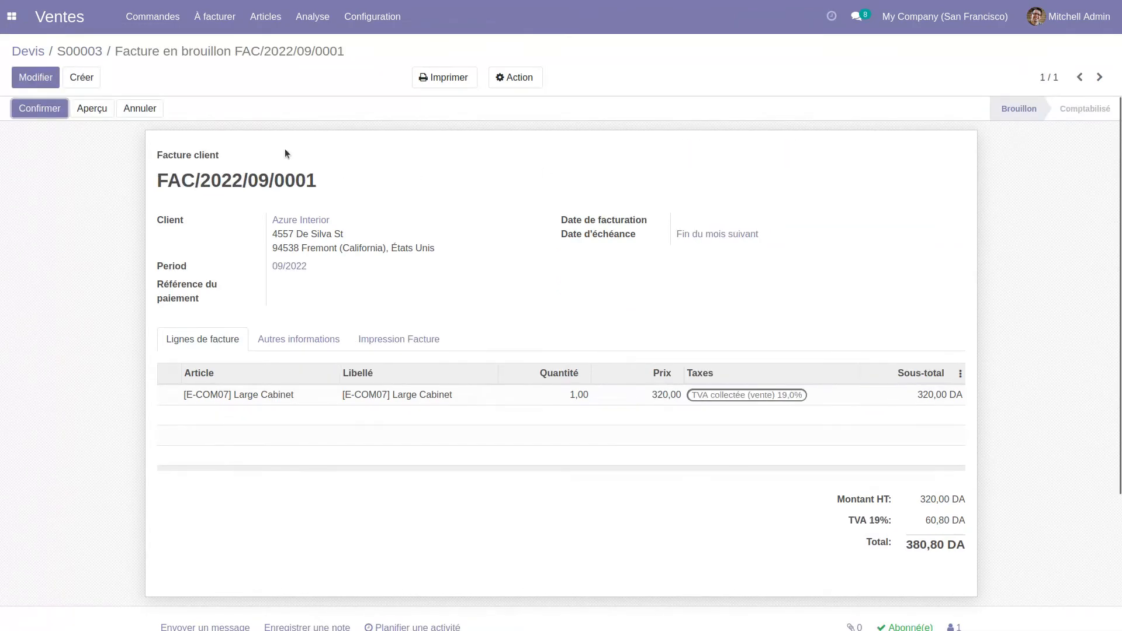
pyautogui.click(39, 110)
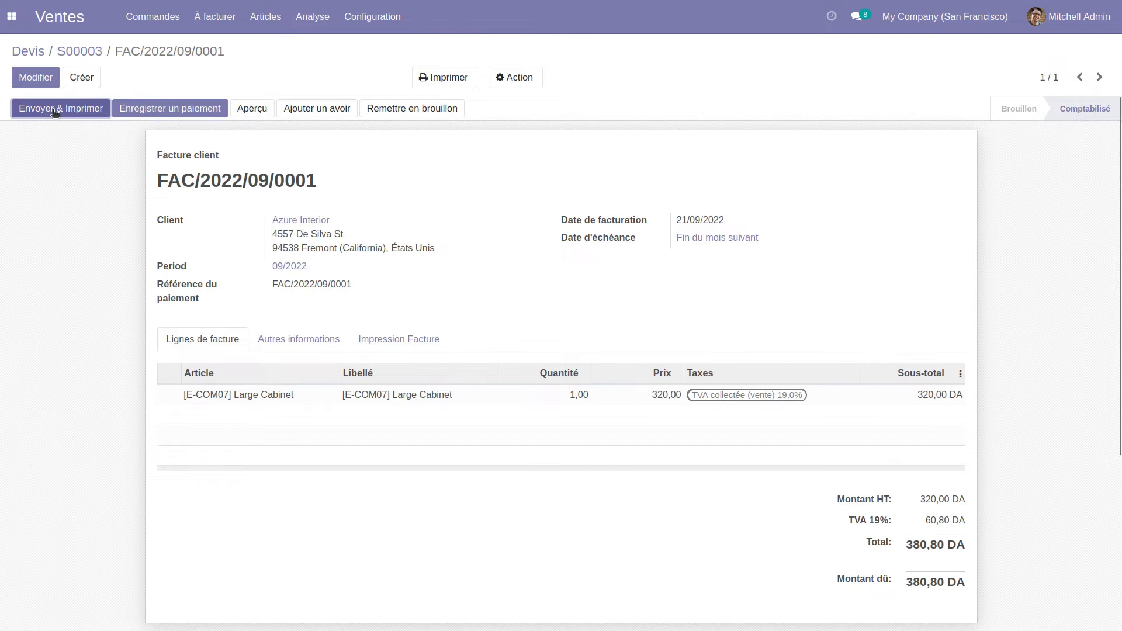
pyautogui.click(175, 109)
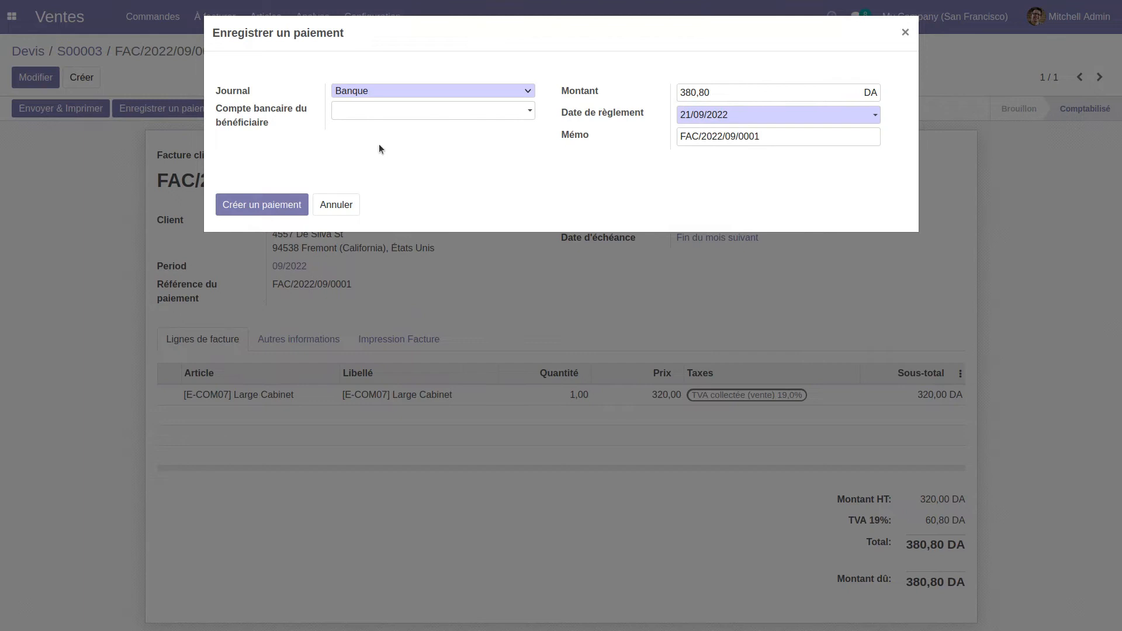
pyautogui.click(247, 205)
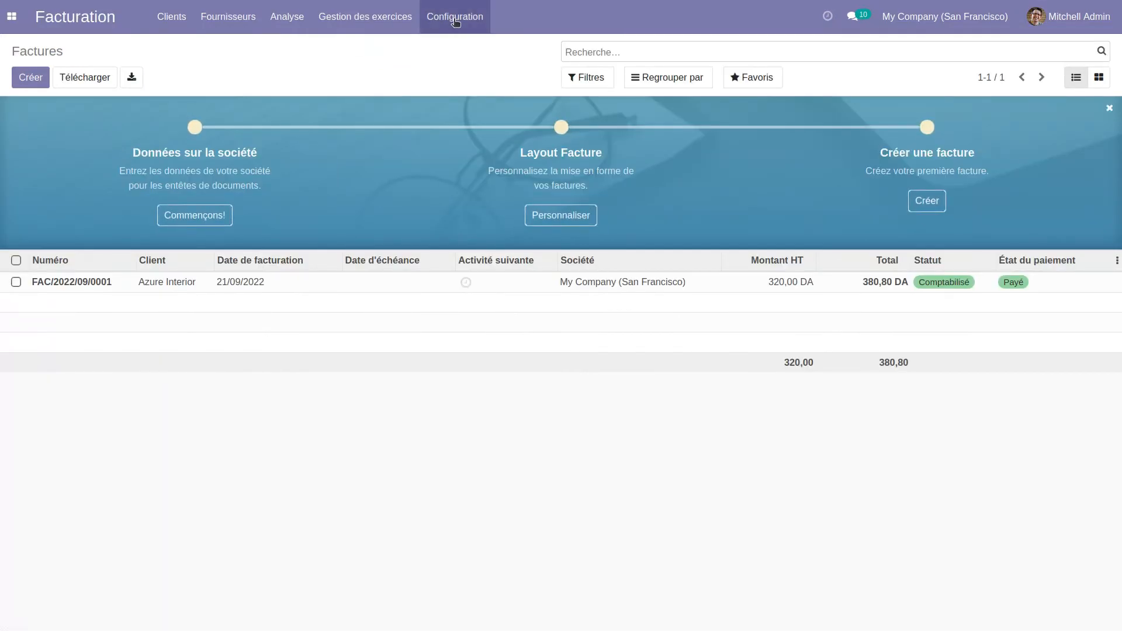
# Open the Vente sur BL journal in the invoicing configuration for editing
pyautogui.click(456, 22)
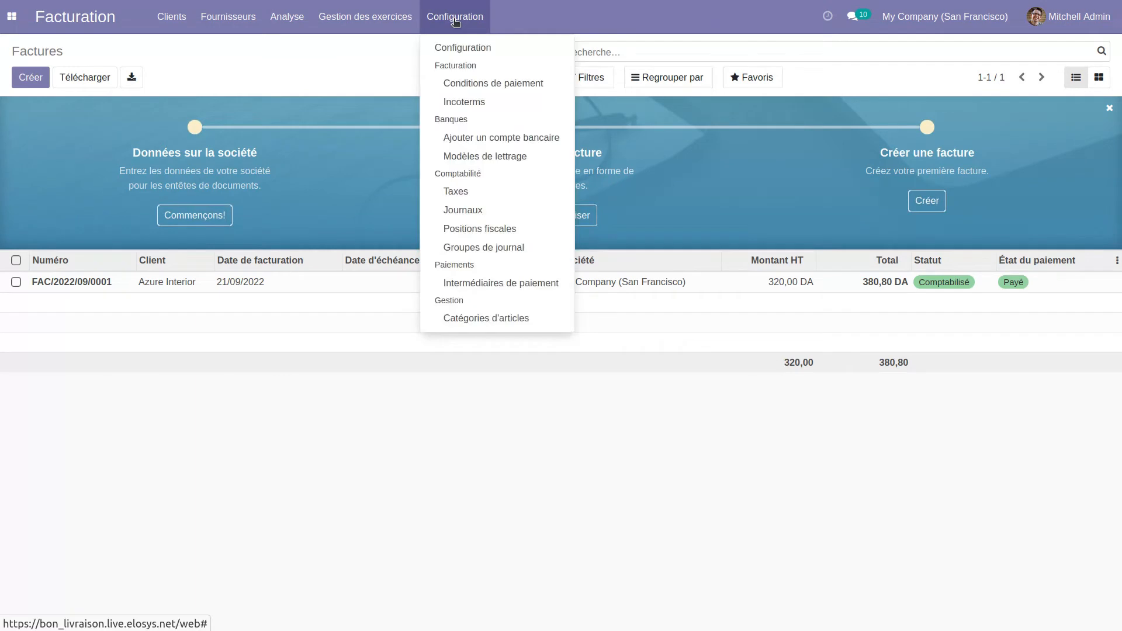
pyautogui.click(475, 212)
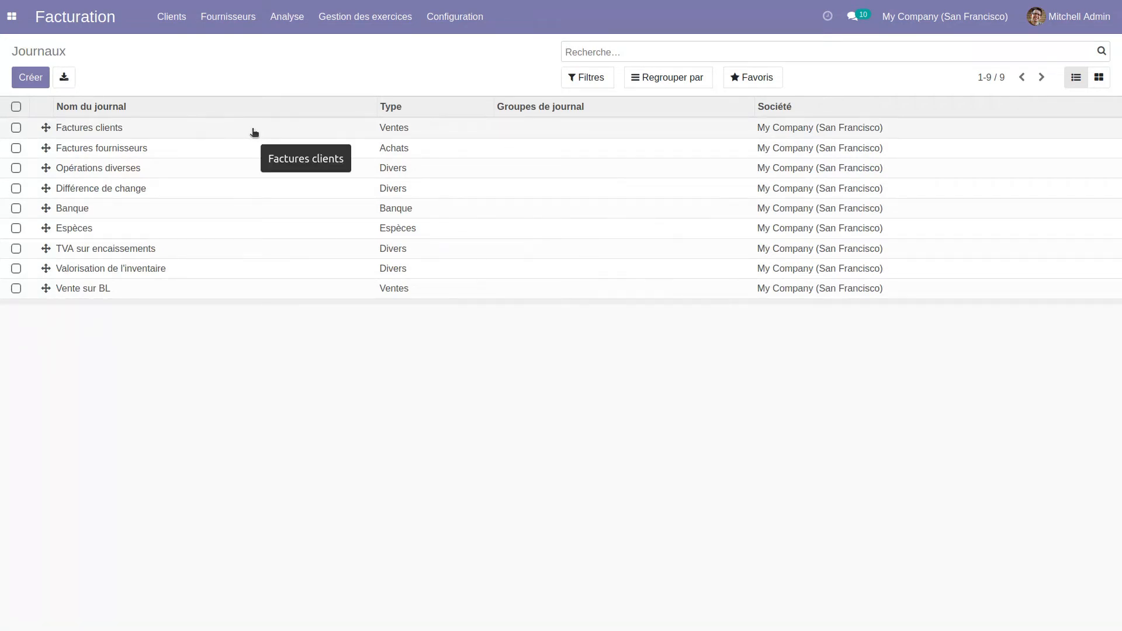
pyautogui.click(250, 288)
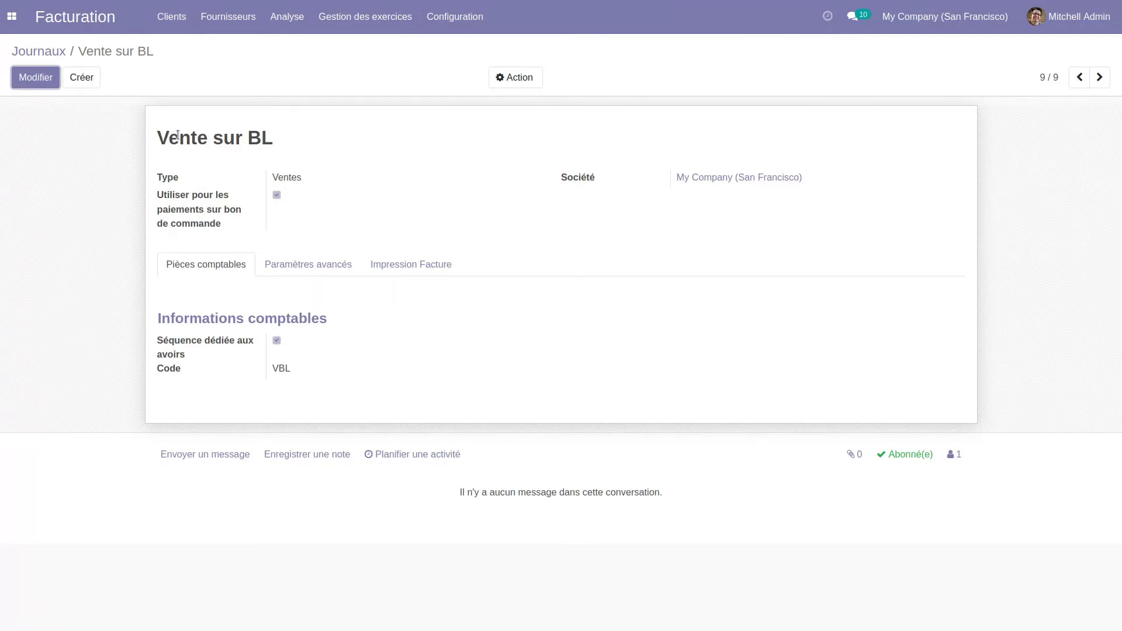
pyautogui.click(33, 78)
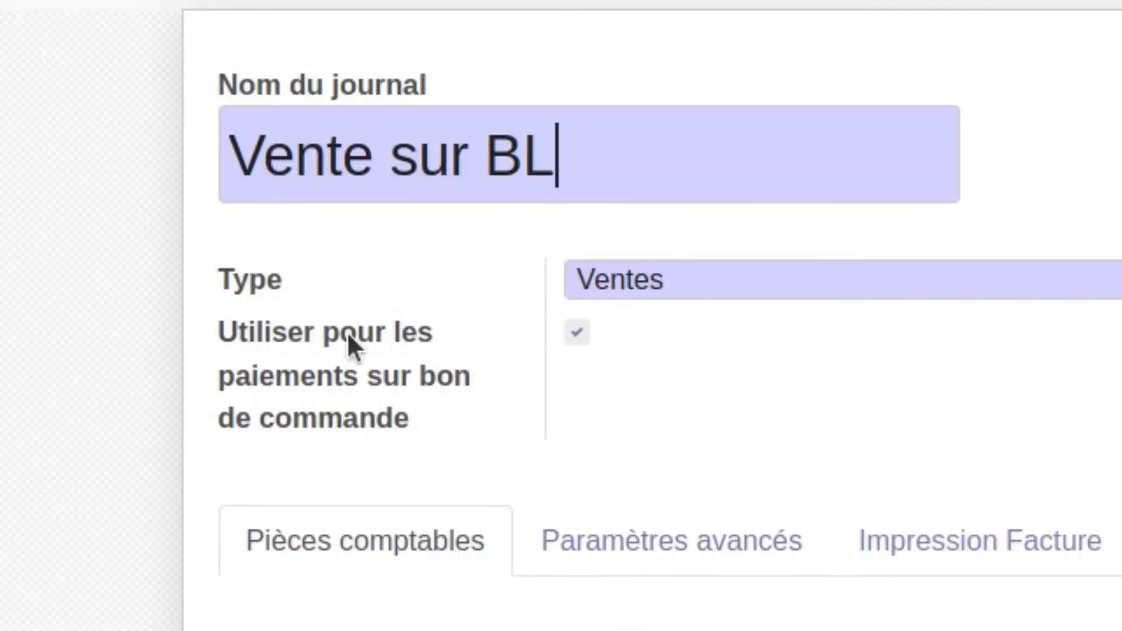
# Save the Vente sur BL journal with its use for payments on sales orders enabled
pyautogui.click(581, 341)
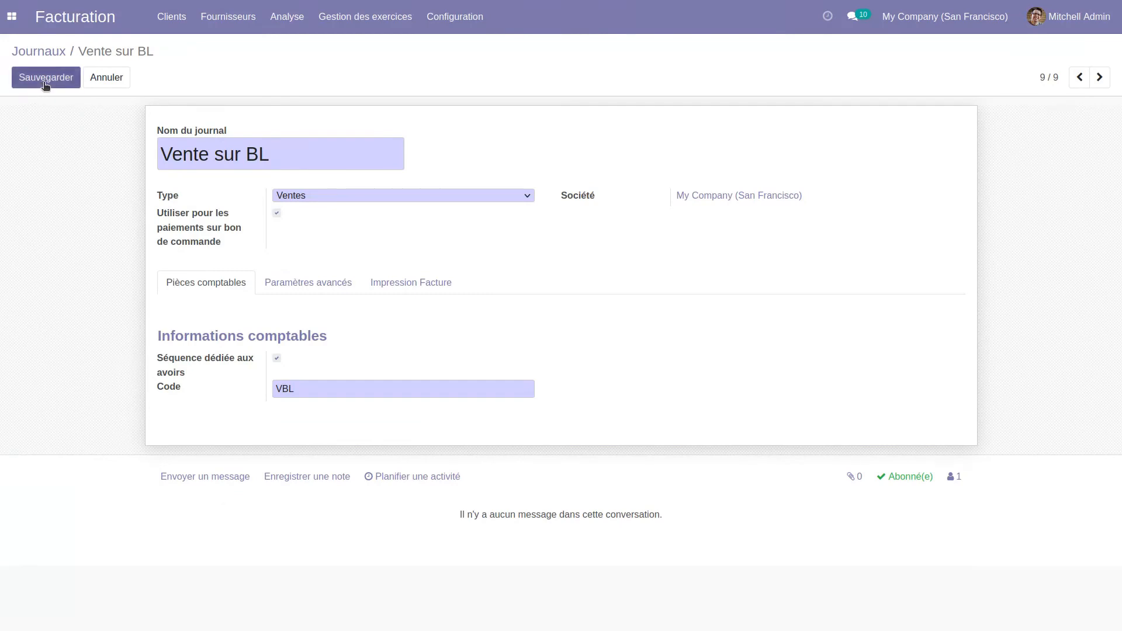
pyautogui.click(44, 82)
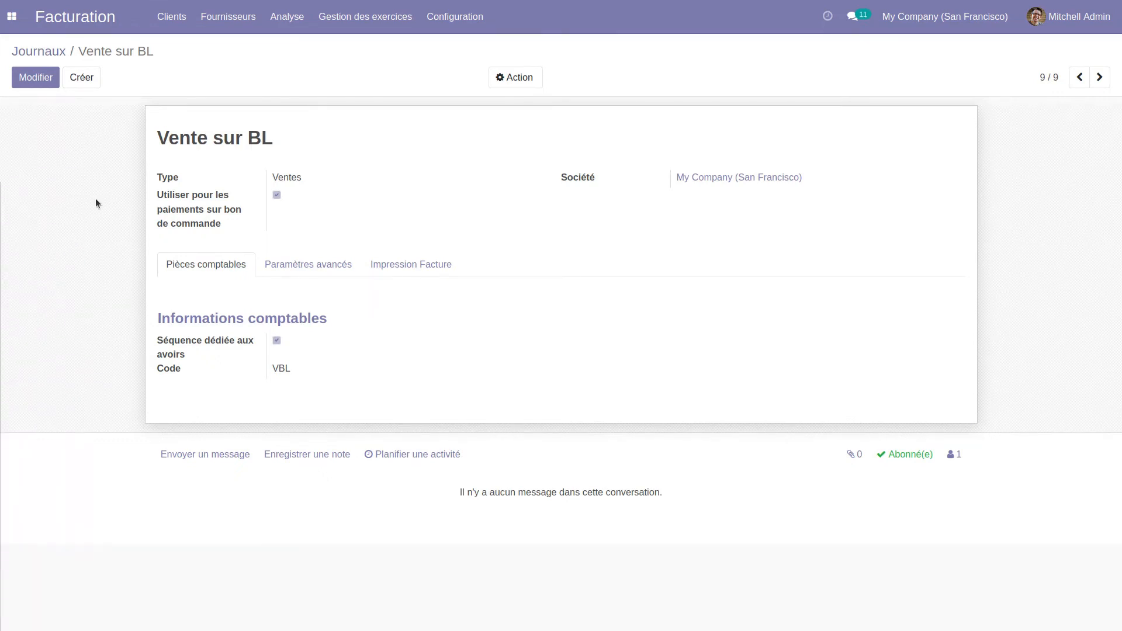
# Switch to the Ventes app and start a new quotation for the customer Deco Addict
pyautogui.click(16, 18)
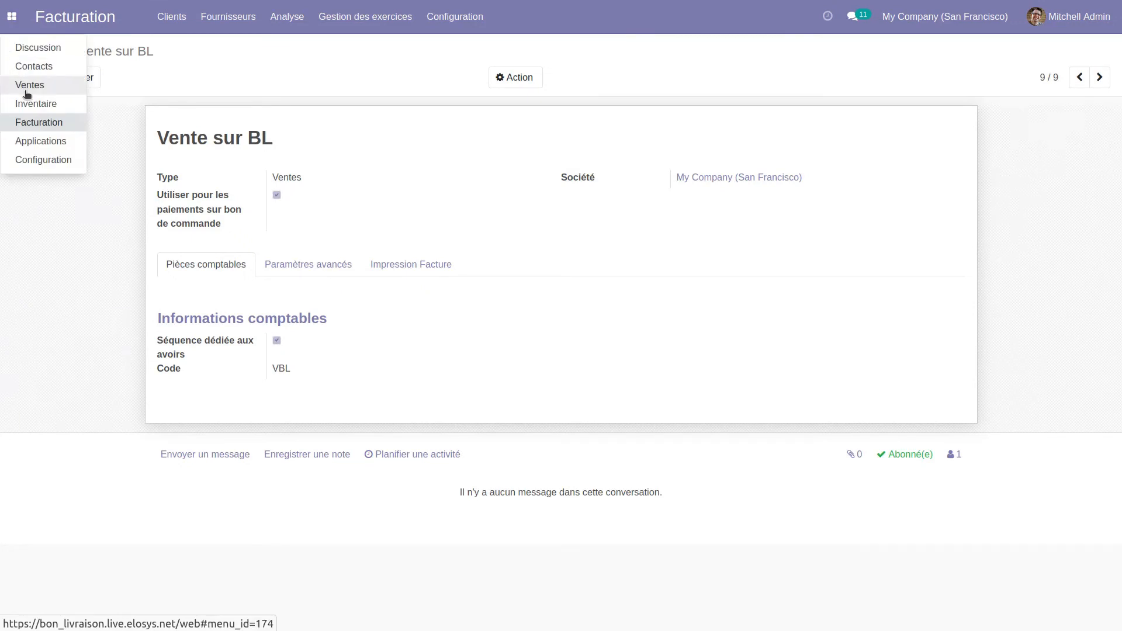
pyautogui.click(26, 87)
pyautogui.click(30, 82)
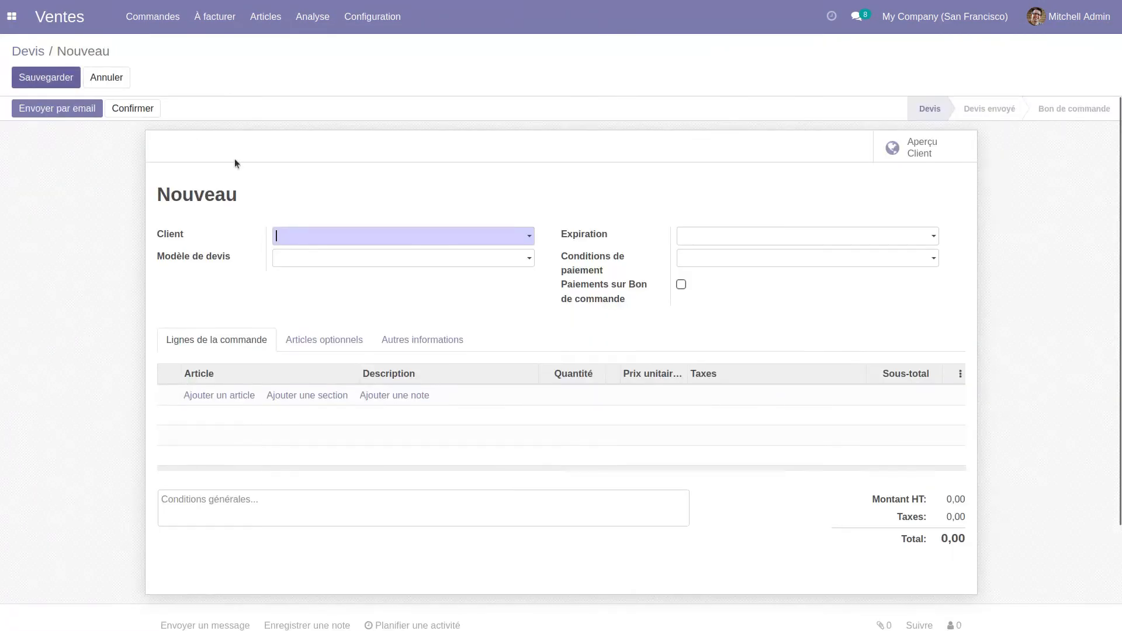
pyautogui.click(304, 233)
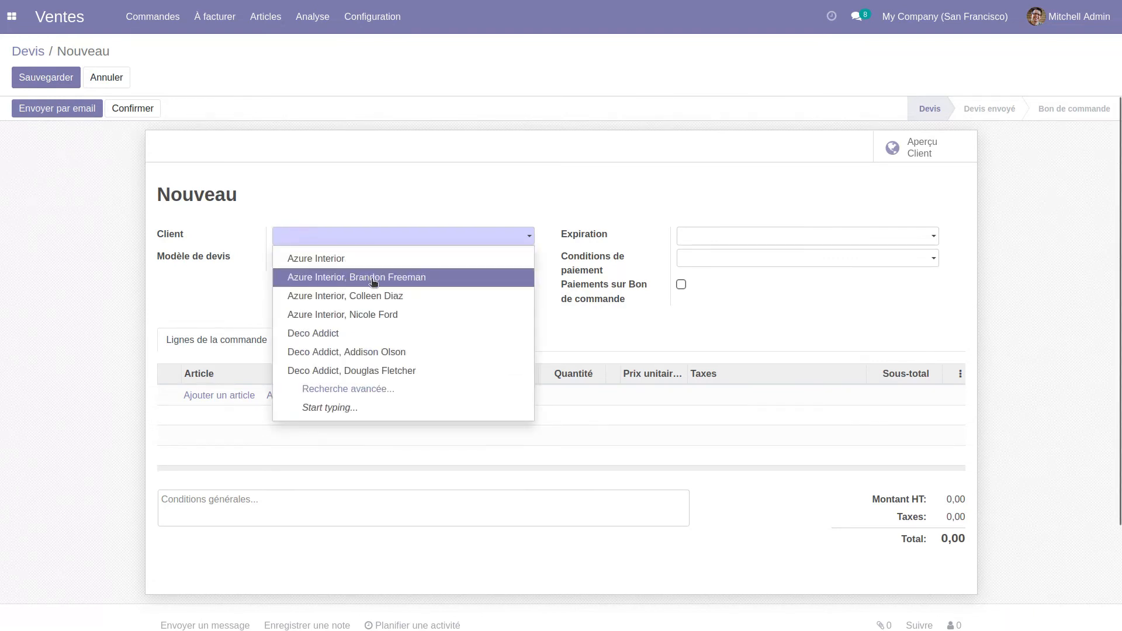
pyautogui.click(350, 332)
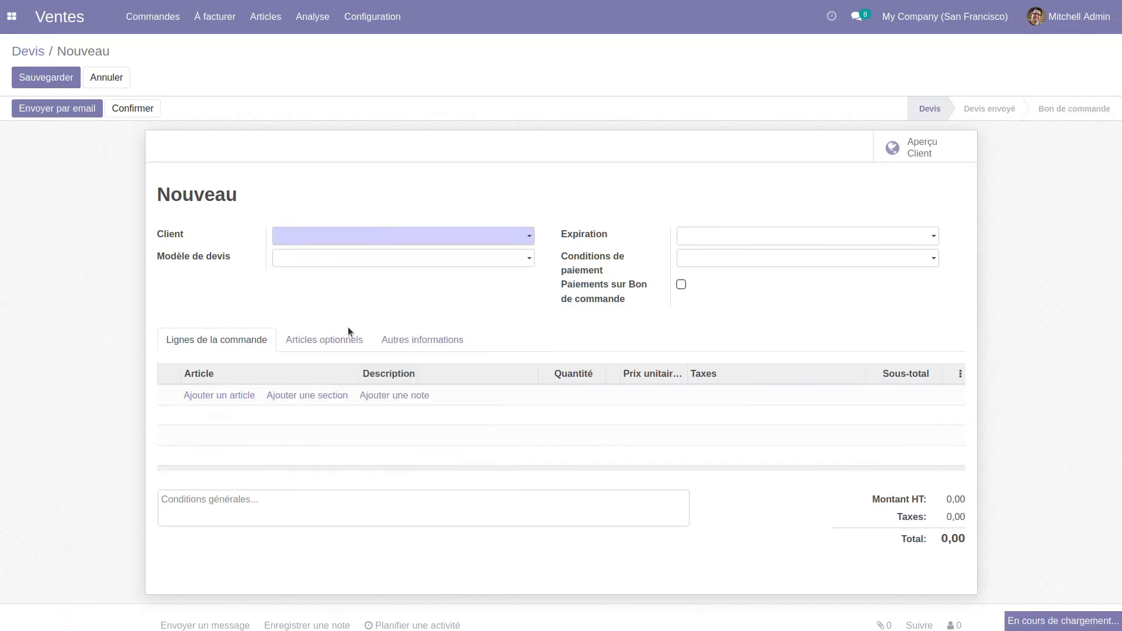
# Add the [E-COM07] Large Cabinet to the quotation and save it with Paiements sur Bon de commande enabled
pyautogui.click(237, 395)
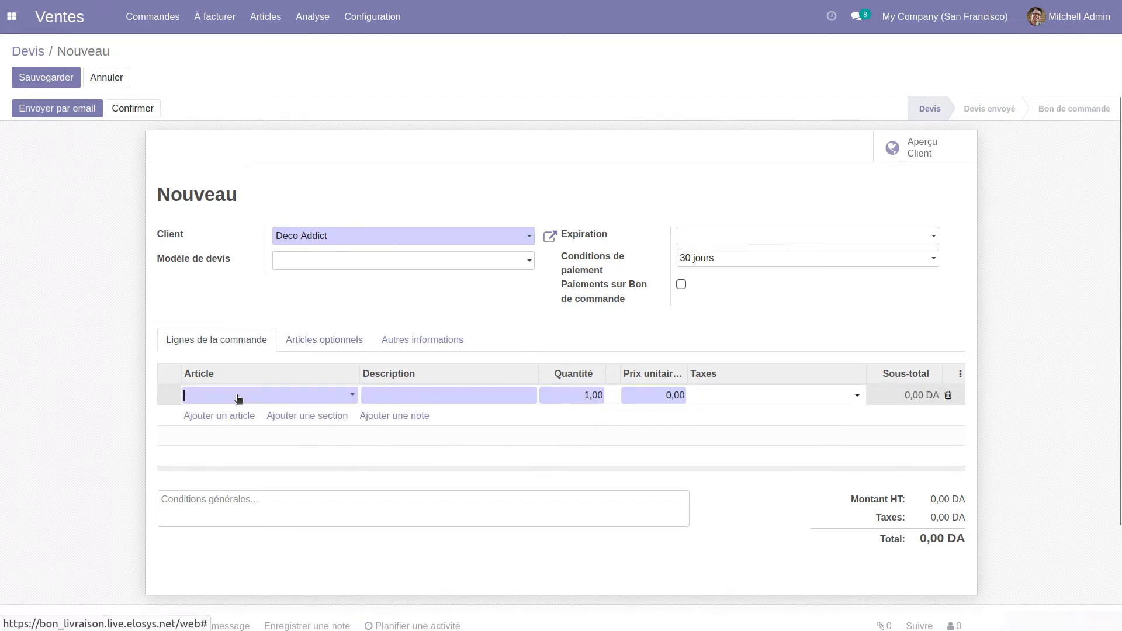
pyautogui.click(353, 396)
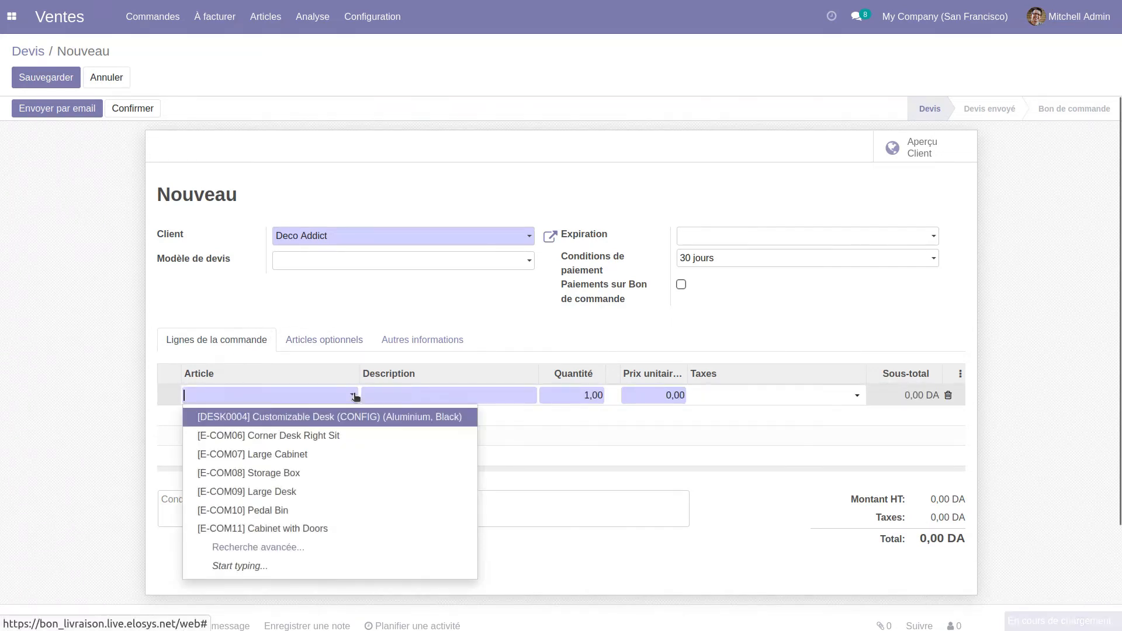
pyautogui.click(279, 549)
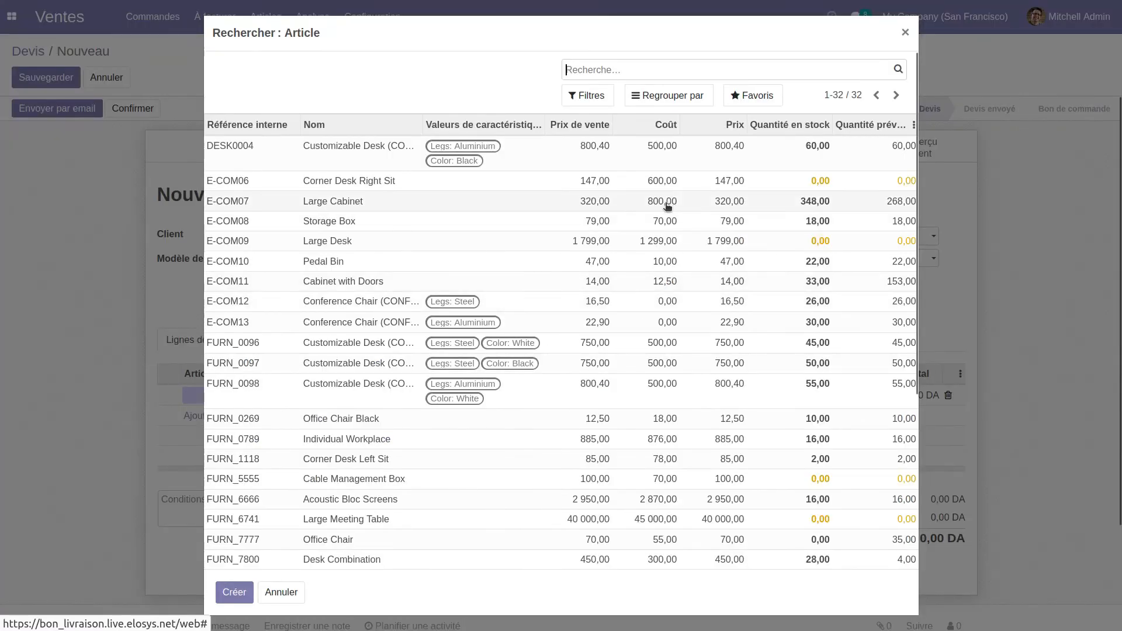
pyautogui.click(667, 204)
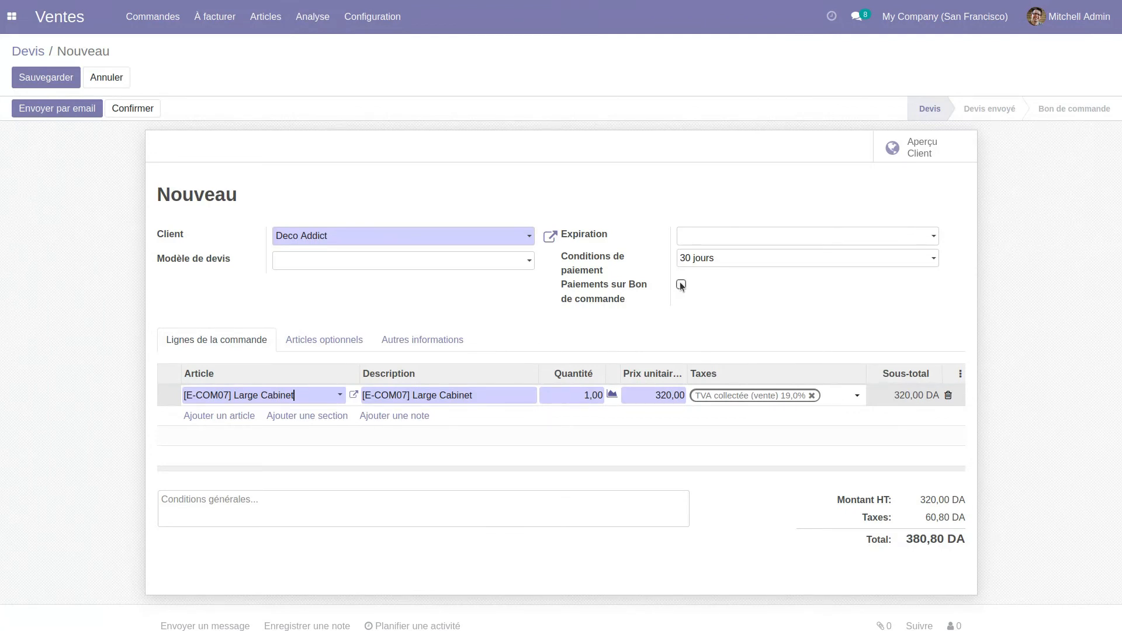
pyautogui.click(681, 284)
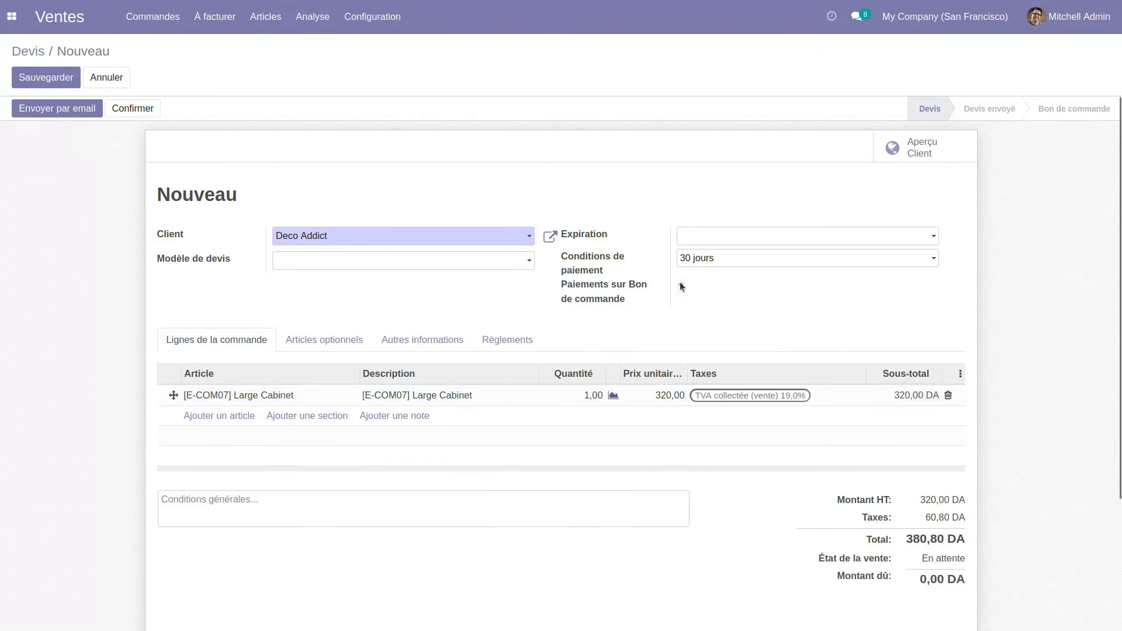
pyautogui.click(72, 87)
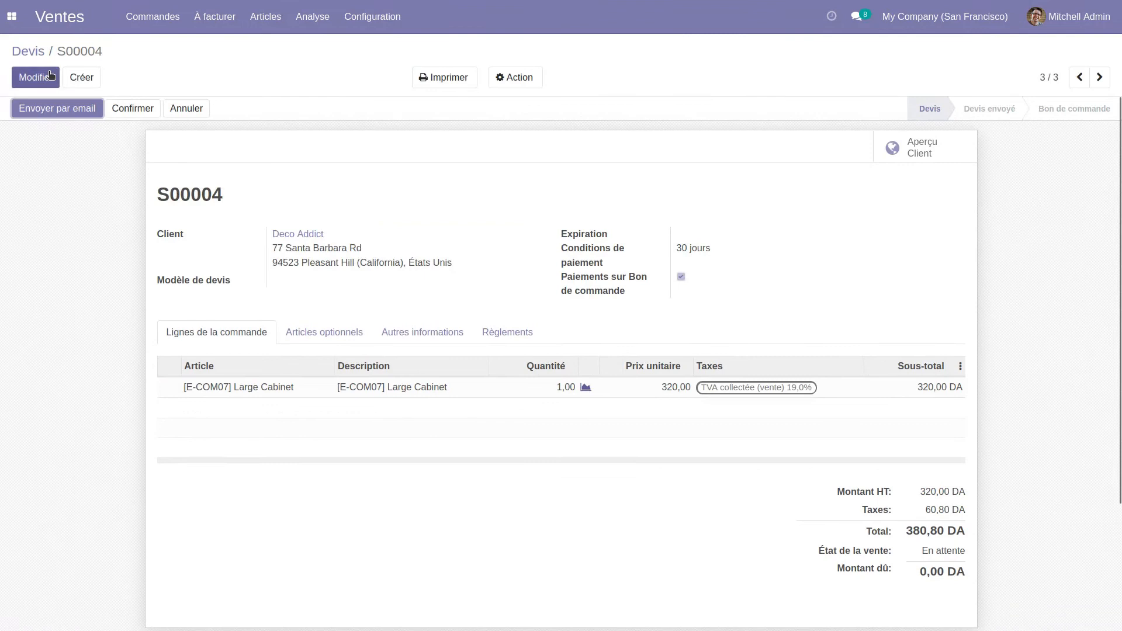
# Send the quotation to Deco Addict by email and confirm it as a sales order
pyautogui.click(66, 110)
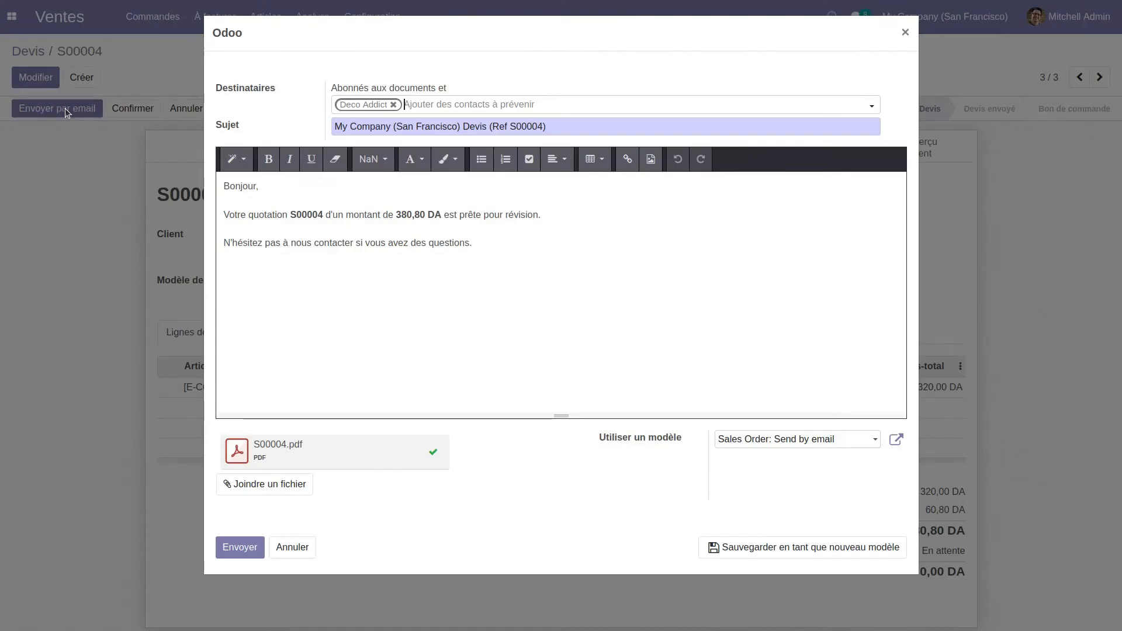
pyautogui.click(240, 549)
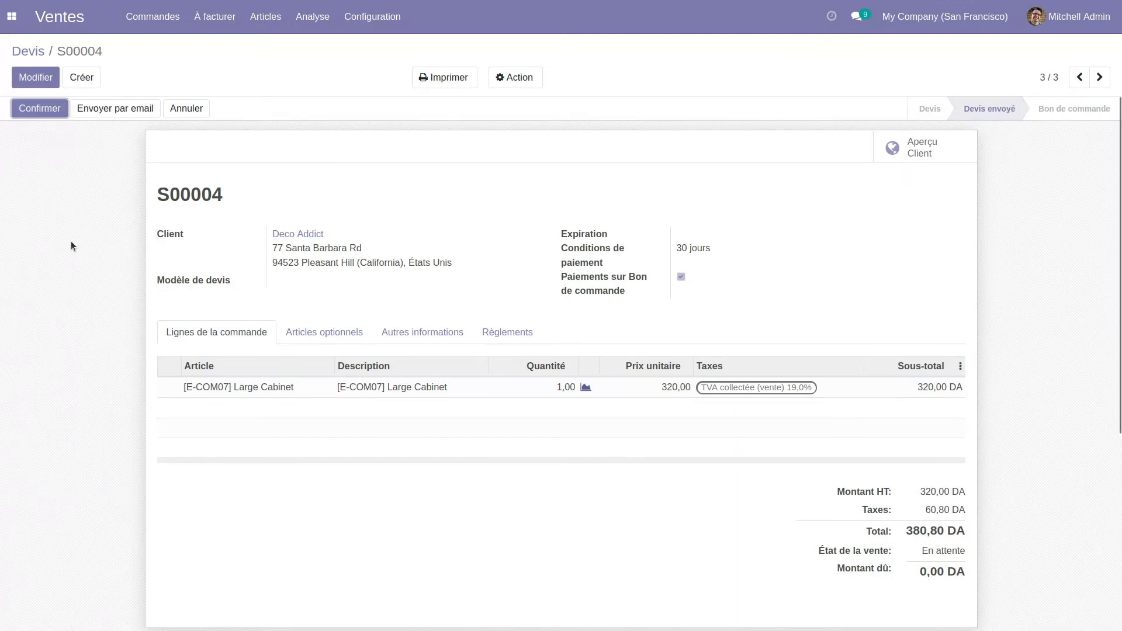
pyautogui.click(39, 109)
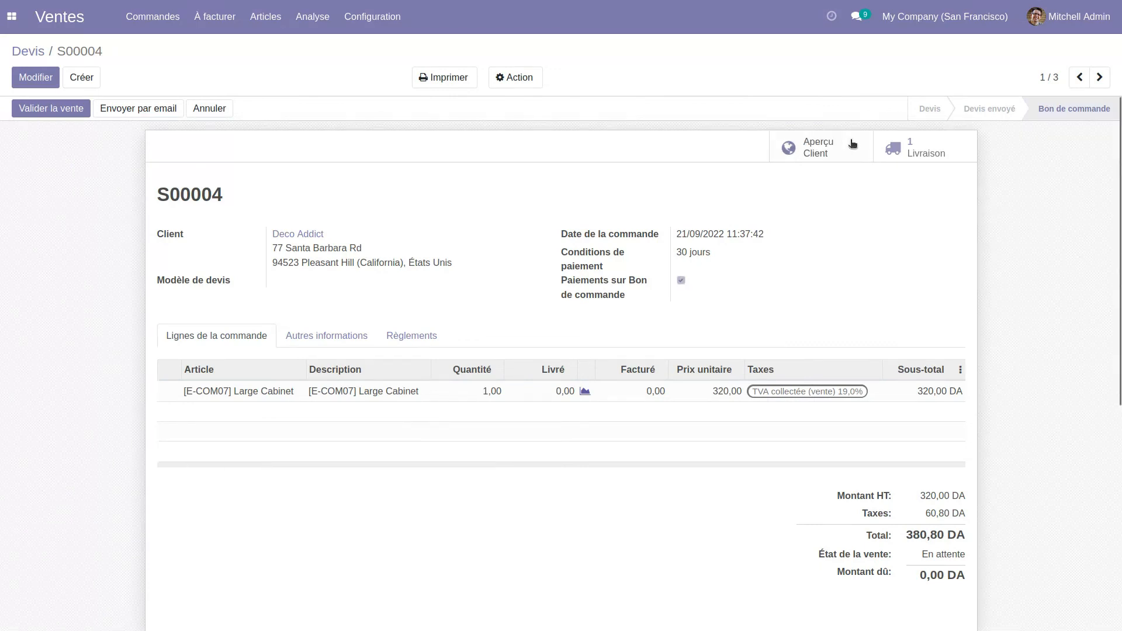
# Validate the order's Large Cabinet delivery and, back on the sales order, validate the sale
pyautogui.click(922, 144)
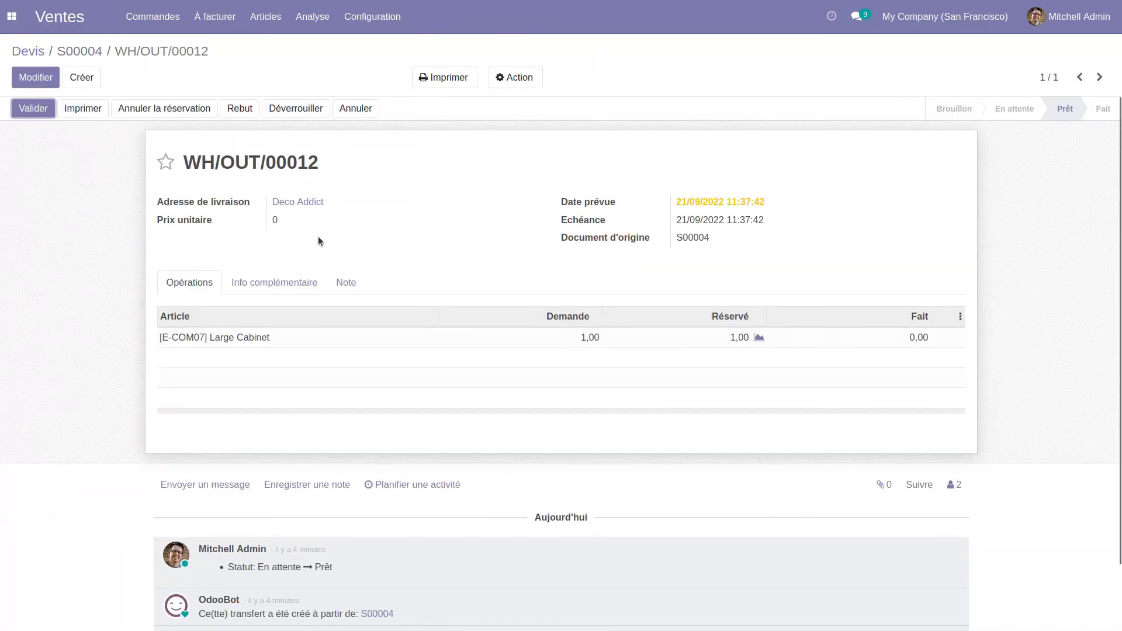
pyautogui.click(30, 108)
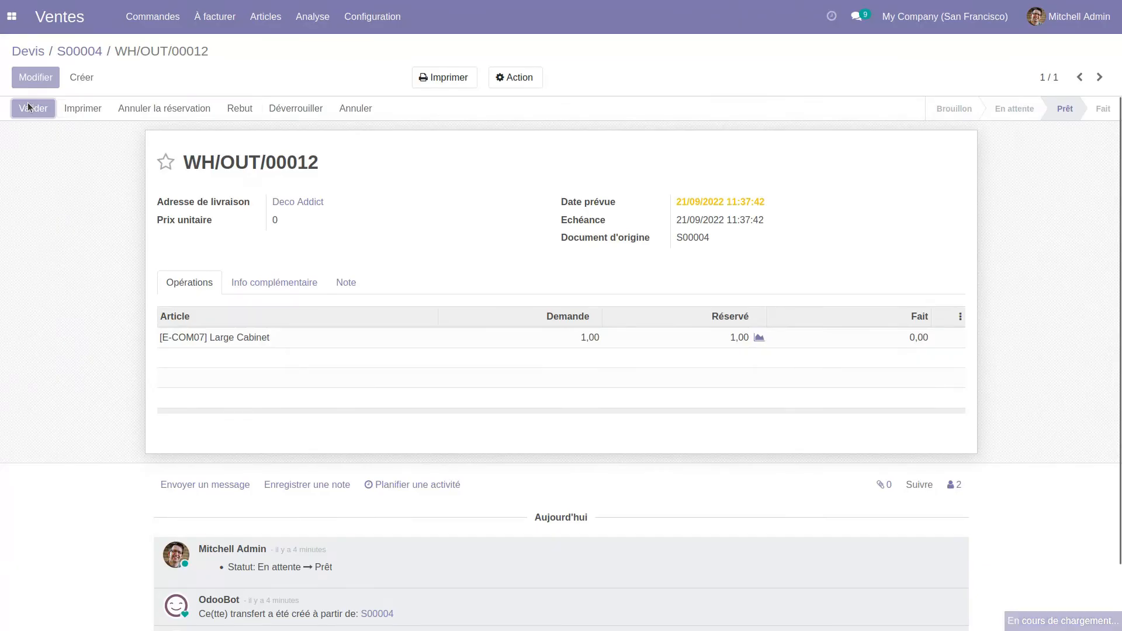
pyautogui.click(235, 150)
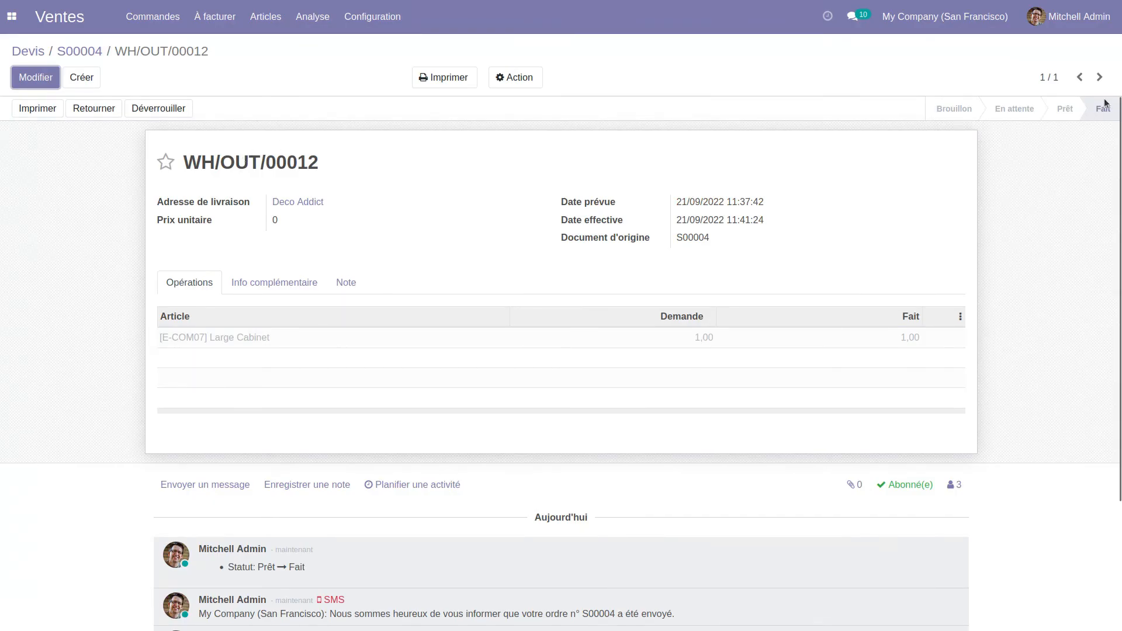
pyautogui.click(71, 50)
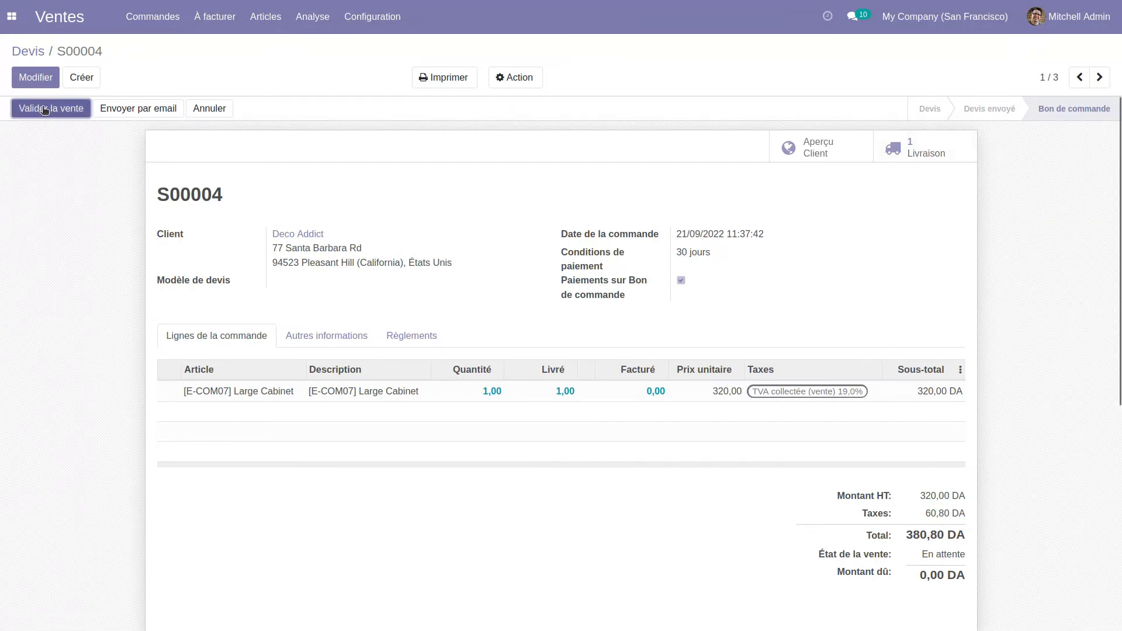
pyautogui.click(44, 108)
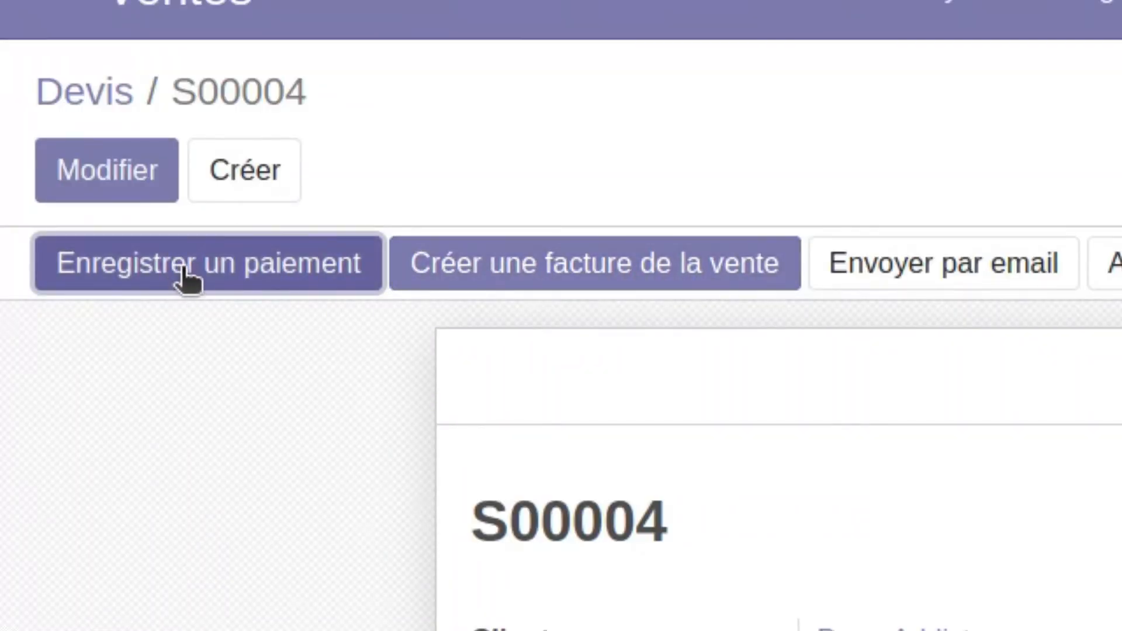
# Register the 380,80 DA payment directly on the sales order in the Espèces journal
pyautogui.click(225, 268)
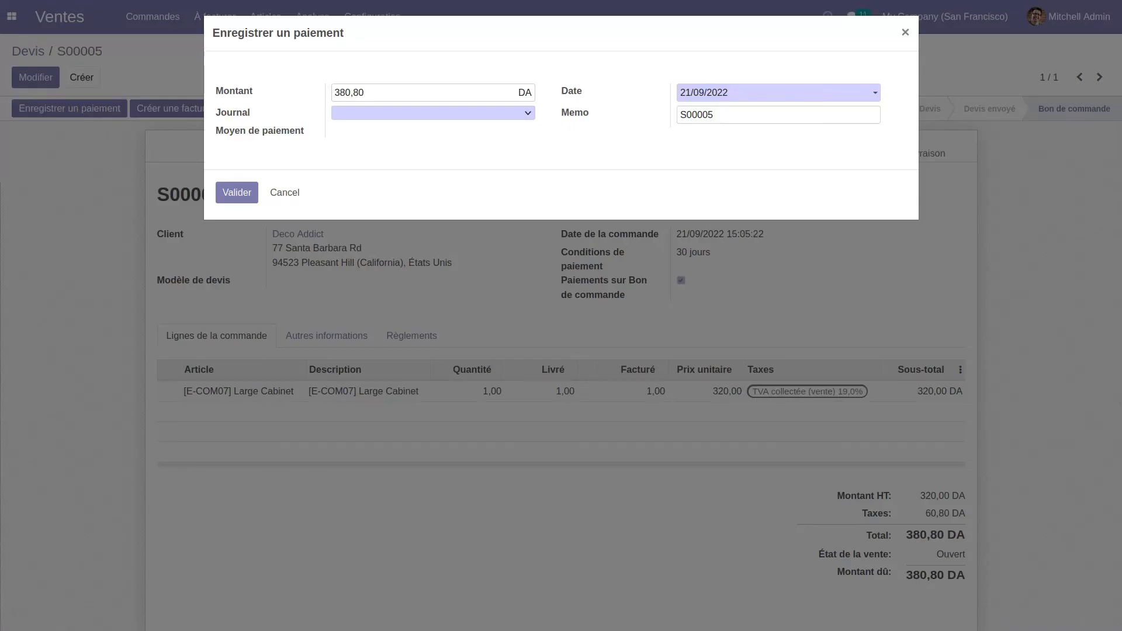
pyautogui.click(484, 111)
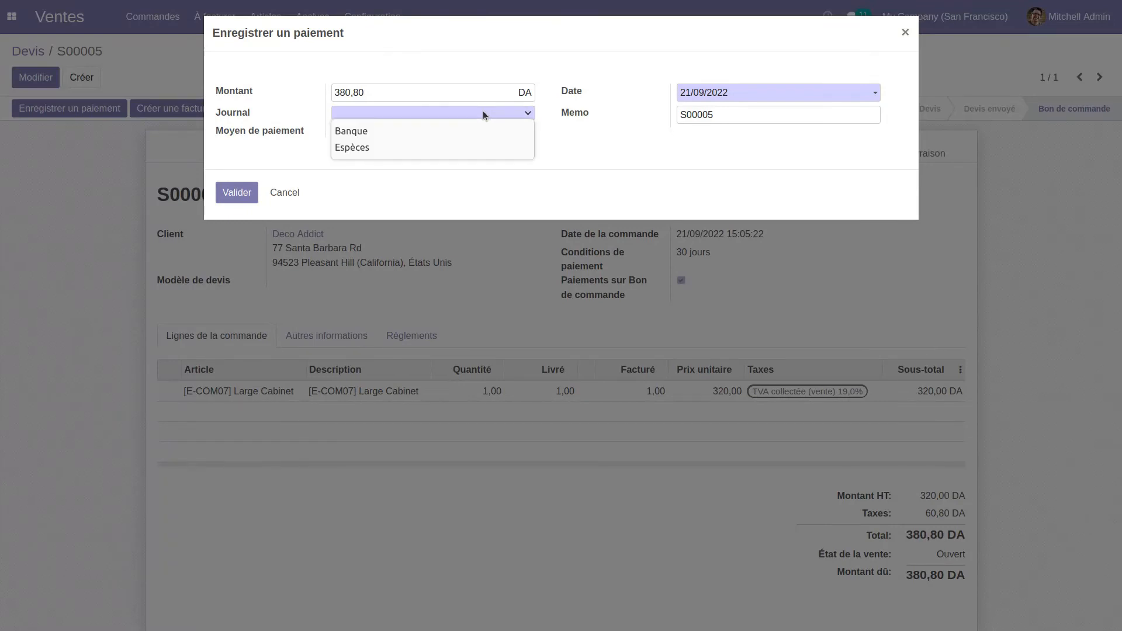
pyautogui.click(380, 147)
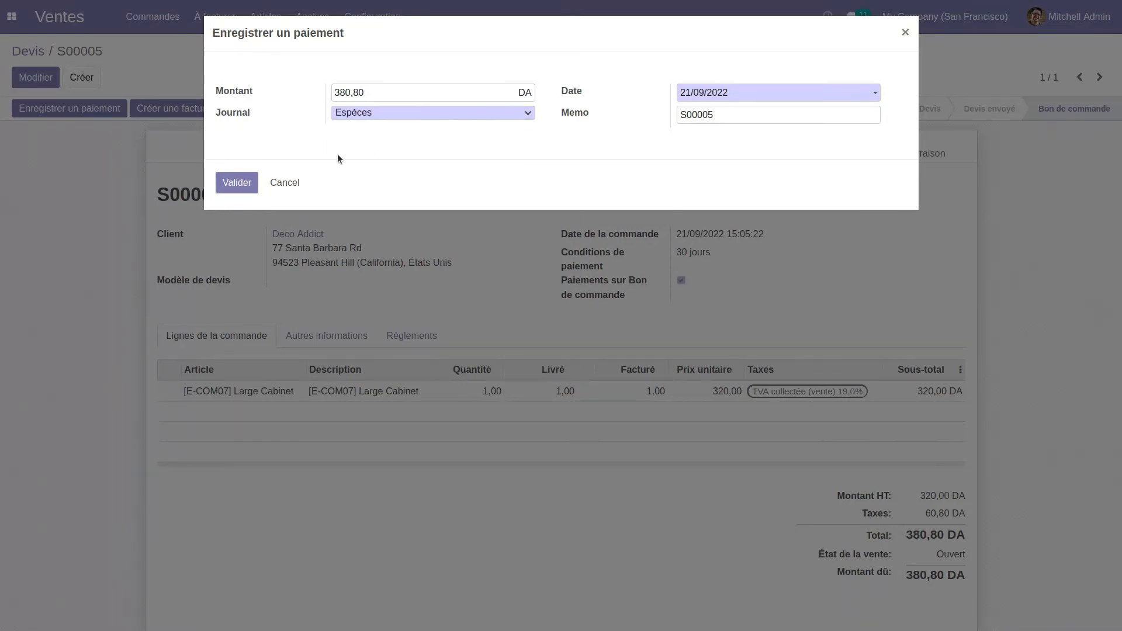
pyautogui.click(236, 183)
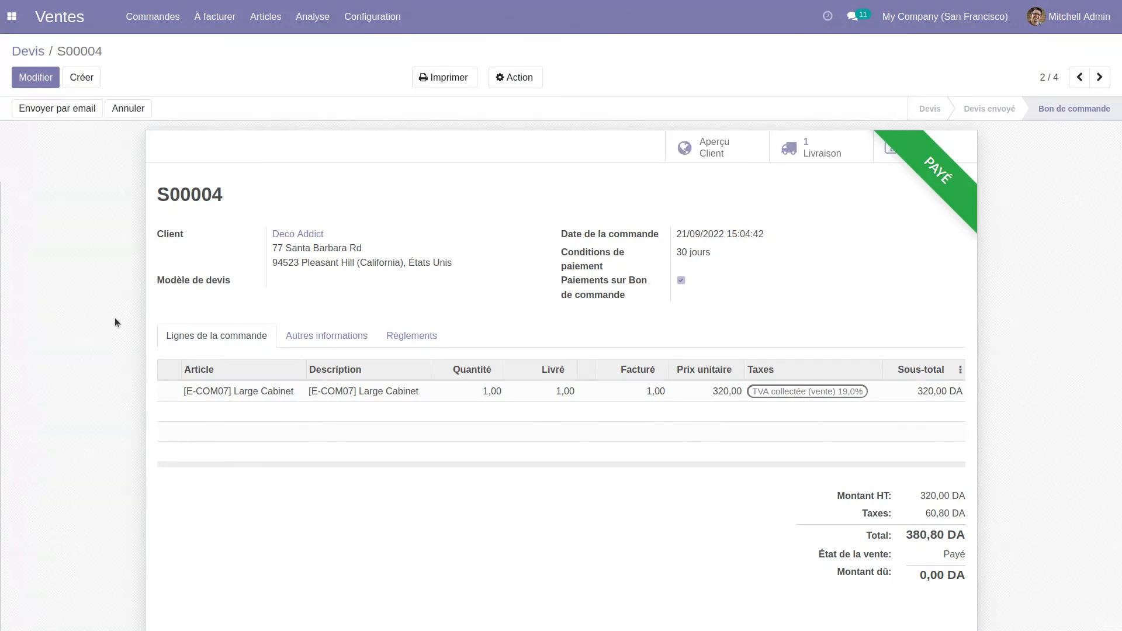
# Return to the quotations list and open the Ventes au détail list of orders
pyautogui.click(22, 51)
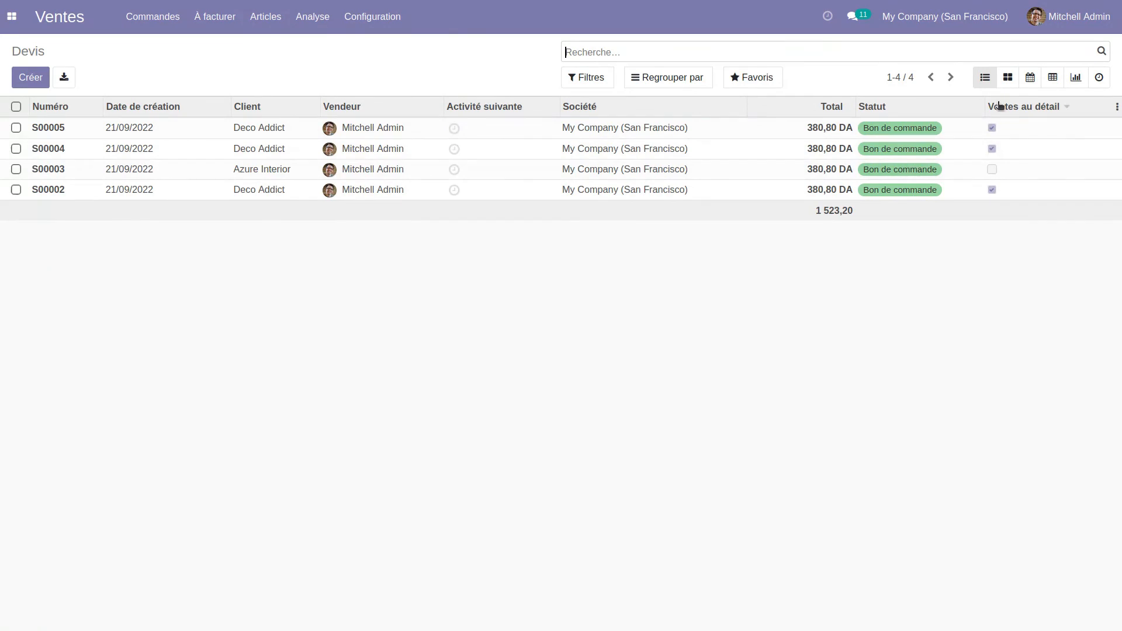
pyautogui.click(150, 20)
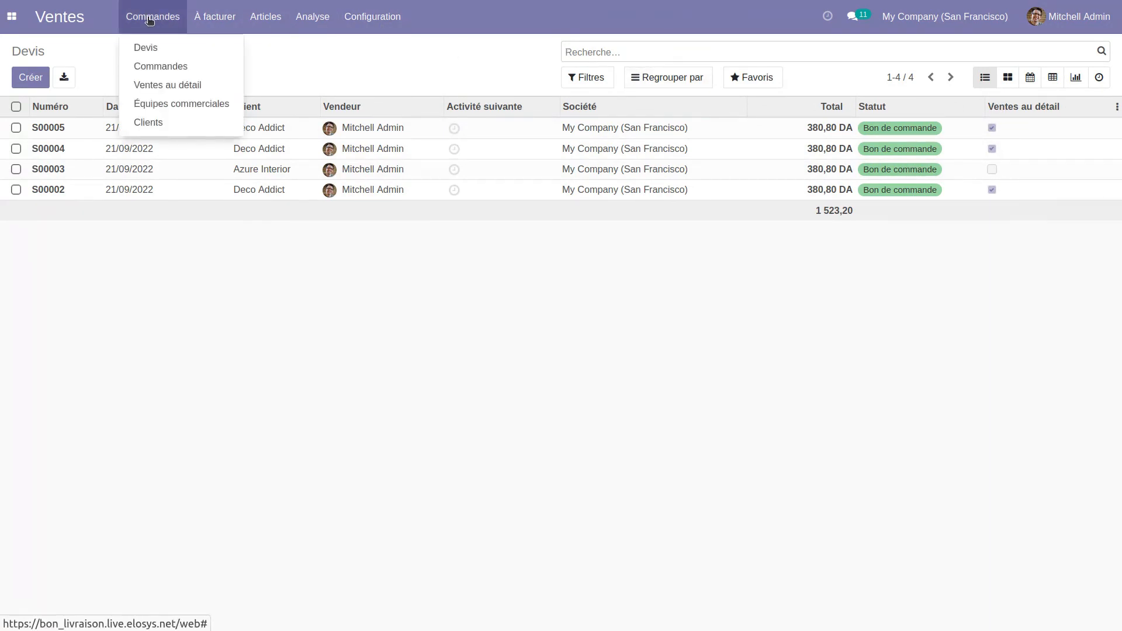
pyautogui.click(169, 87)
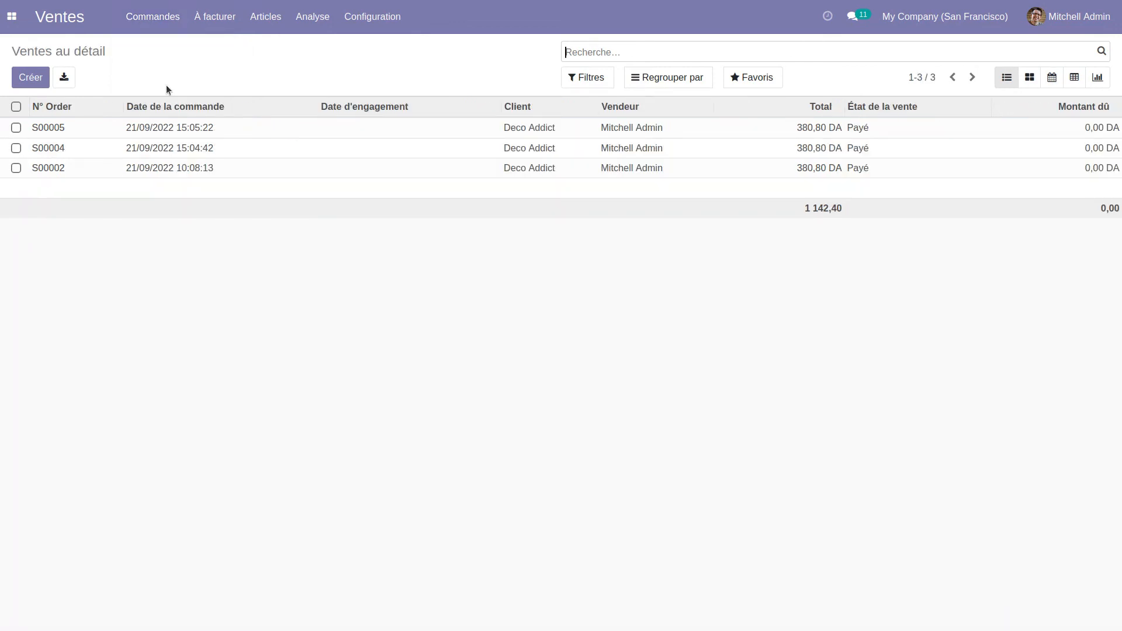